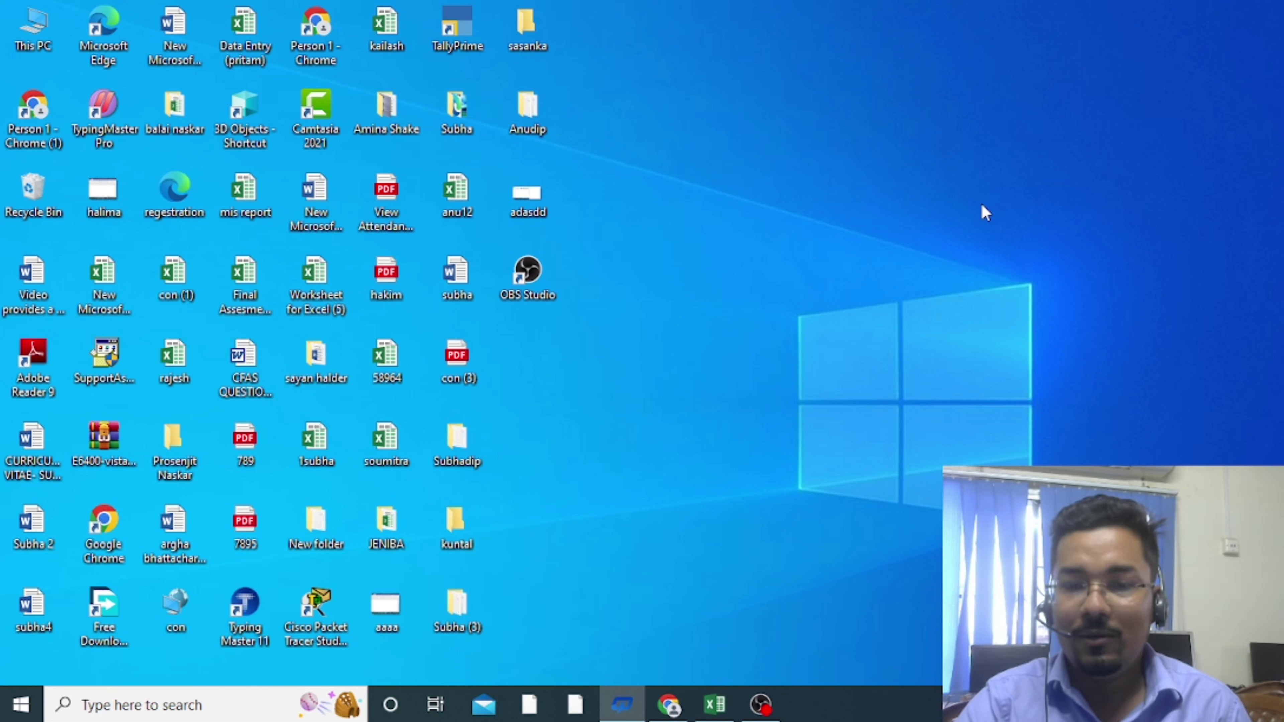
Restore the Excel workbook showing the item table on Sheet6.
{"action": "left_click", "coordinate": [714, 705]}
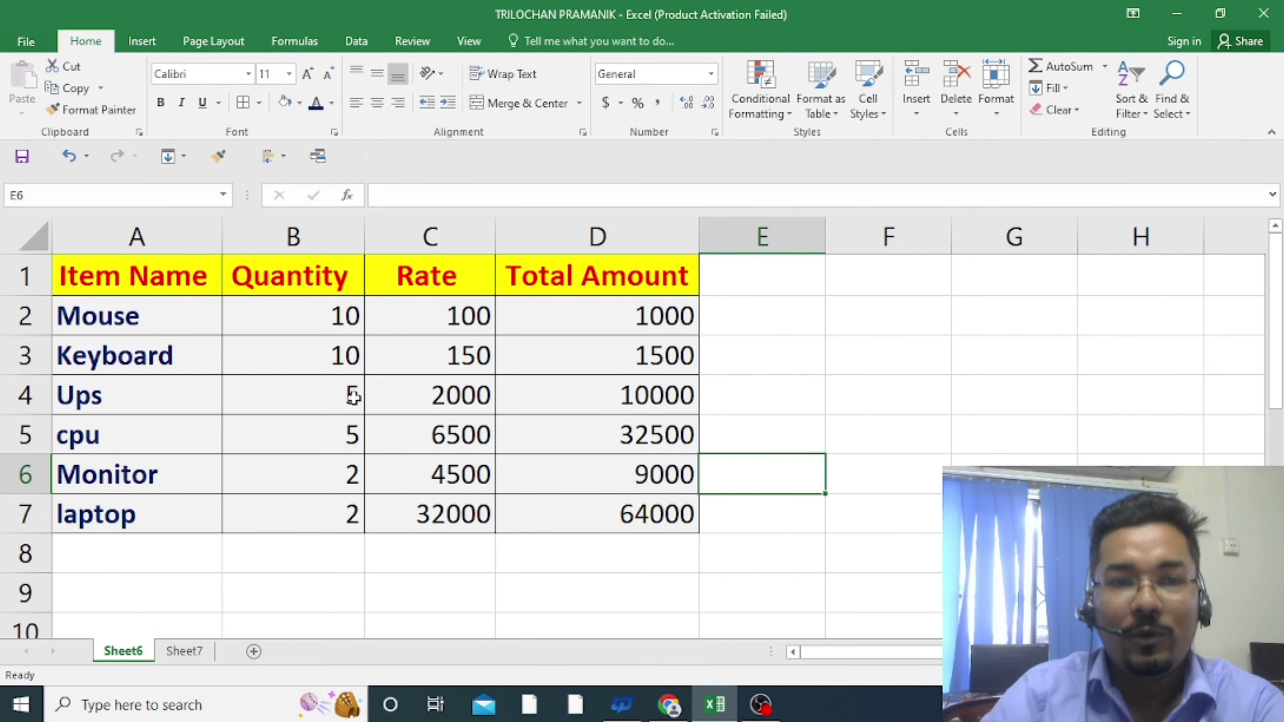
{"action": "left_click", "coordinate": [334, 310]}
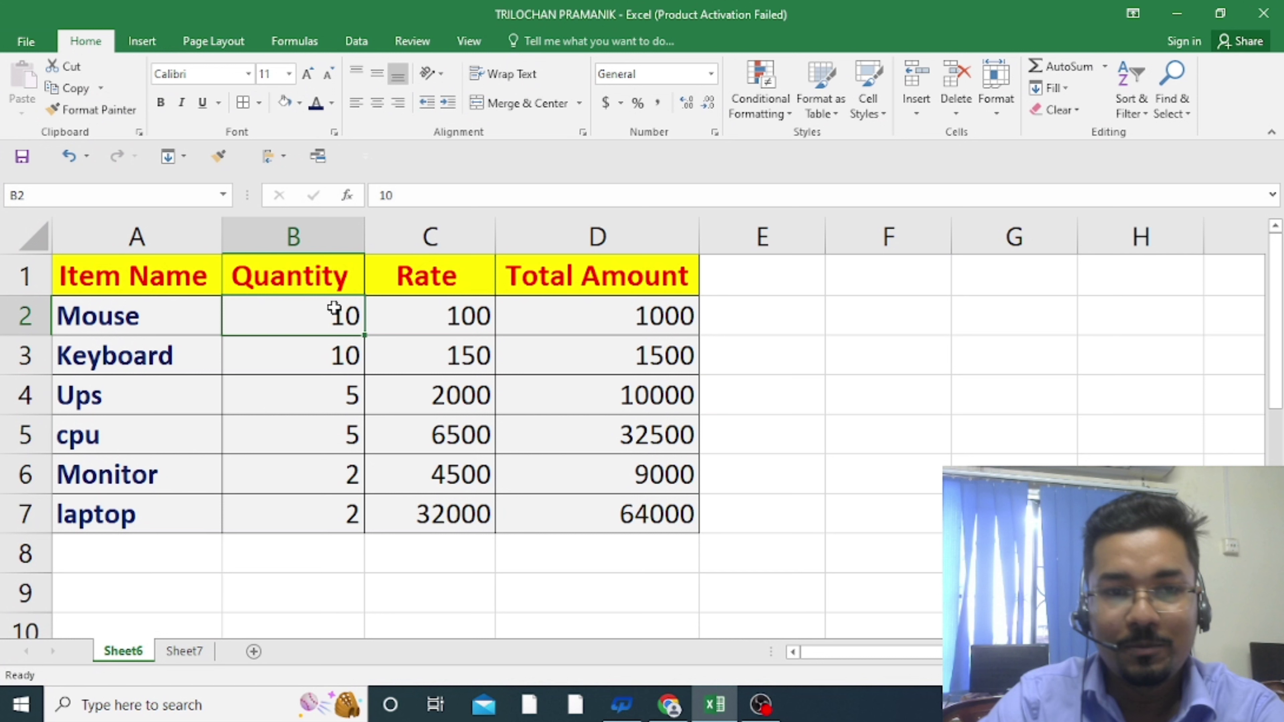
{"action": "left_click", "coordinate": [323, 246]}
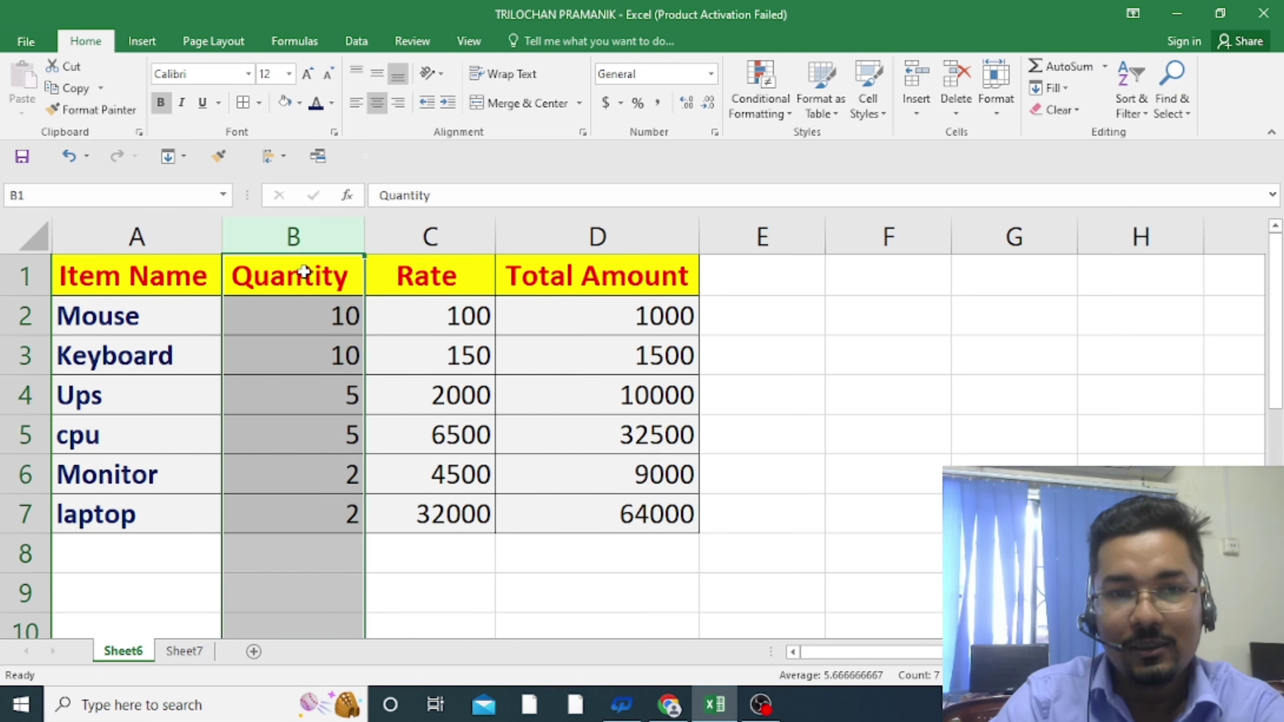
{"action": "left_click_drag", "start_coordinate": [315, 470], "coordinate": [313, 476]}
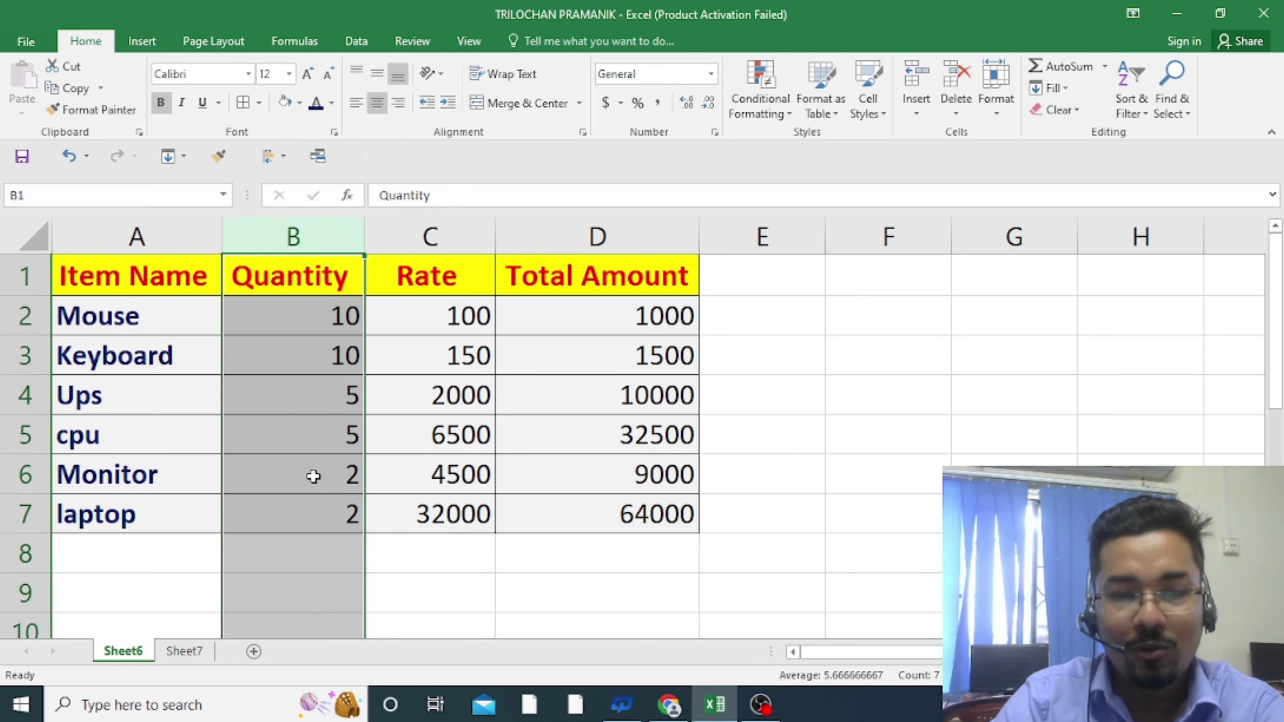
{"action": "left_click", "coordinate": [301, 550]}
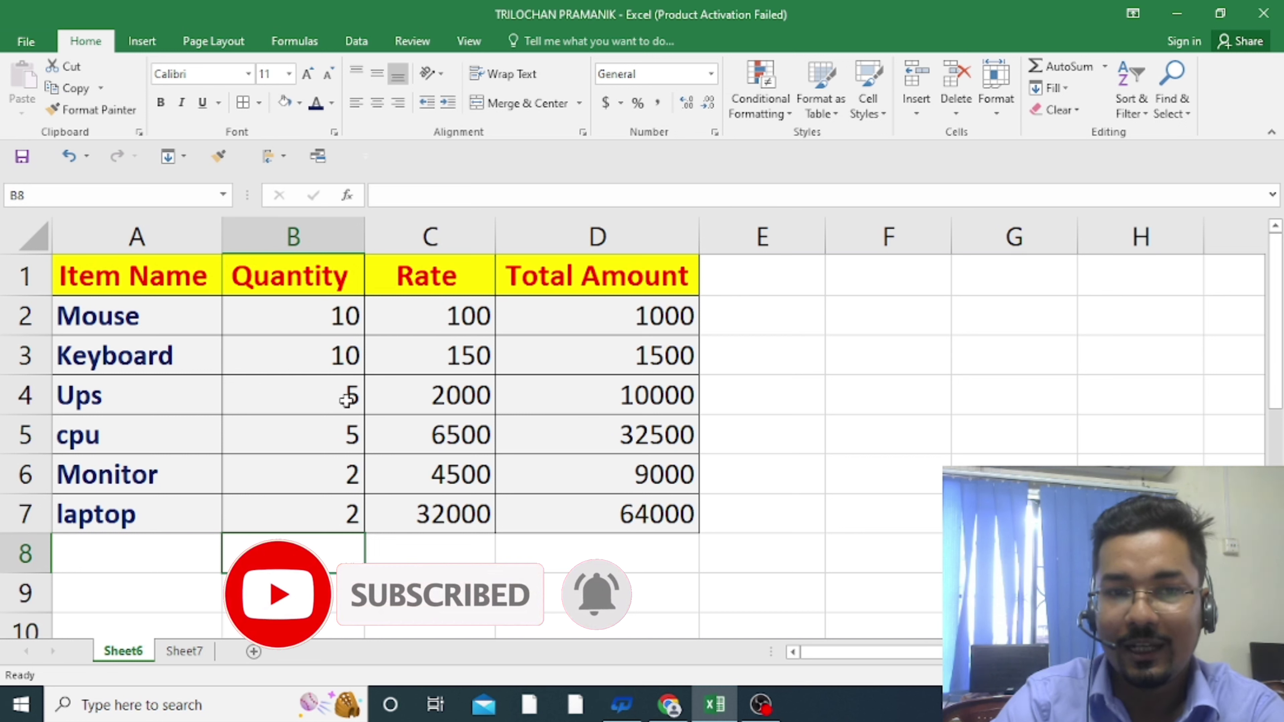
{"action": "left_click", "coordinate": [348, 317]}
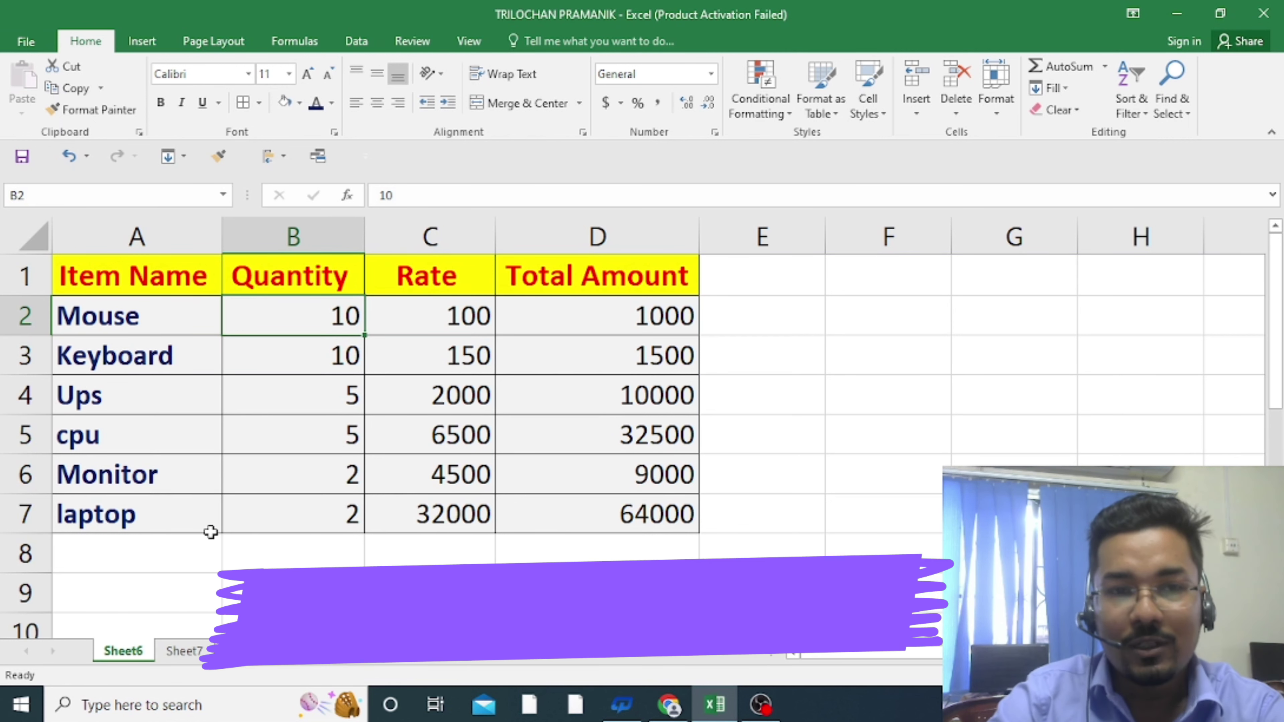
{"action": "left_click", "coordinate": [317, 236]}
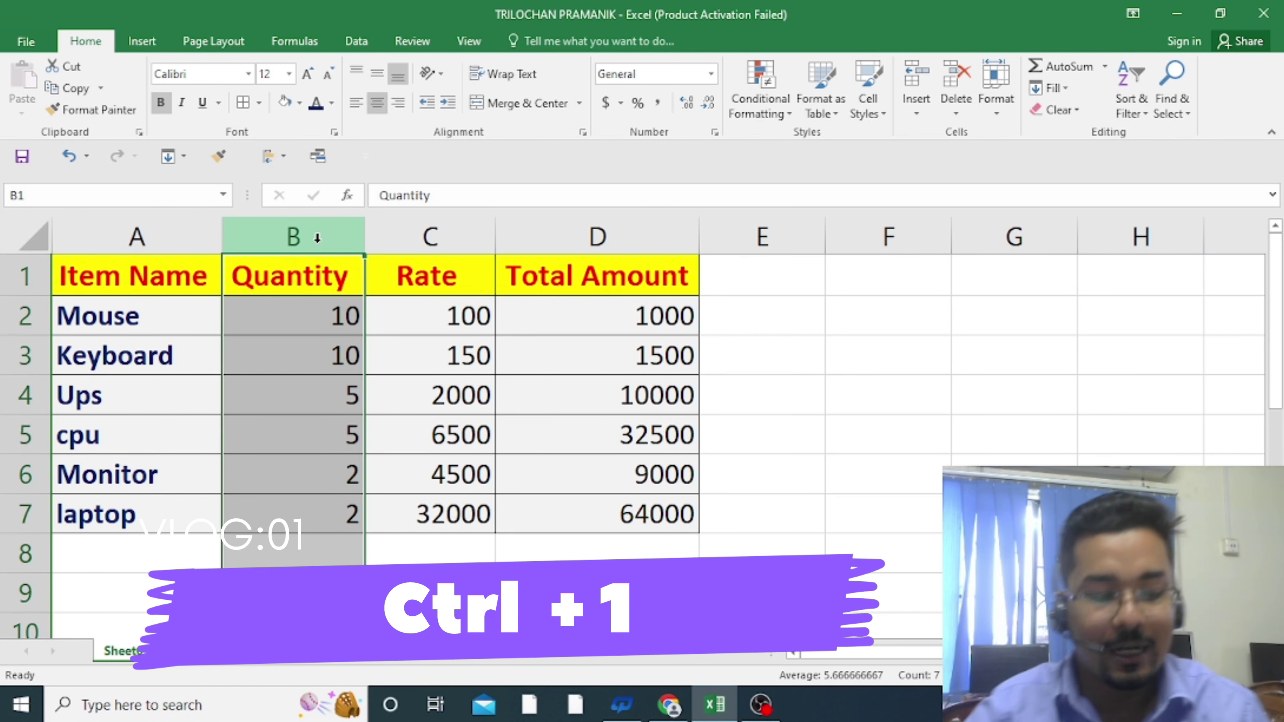
In Format Cells for the Quantity cells, choose Custom and clear the General format code.
{"action": "key", "text": "ctrl+1"}
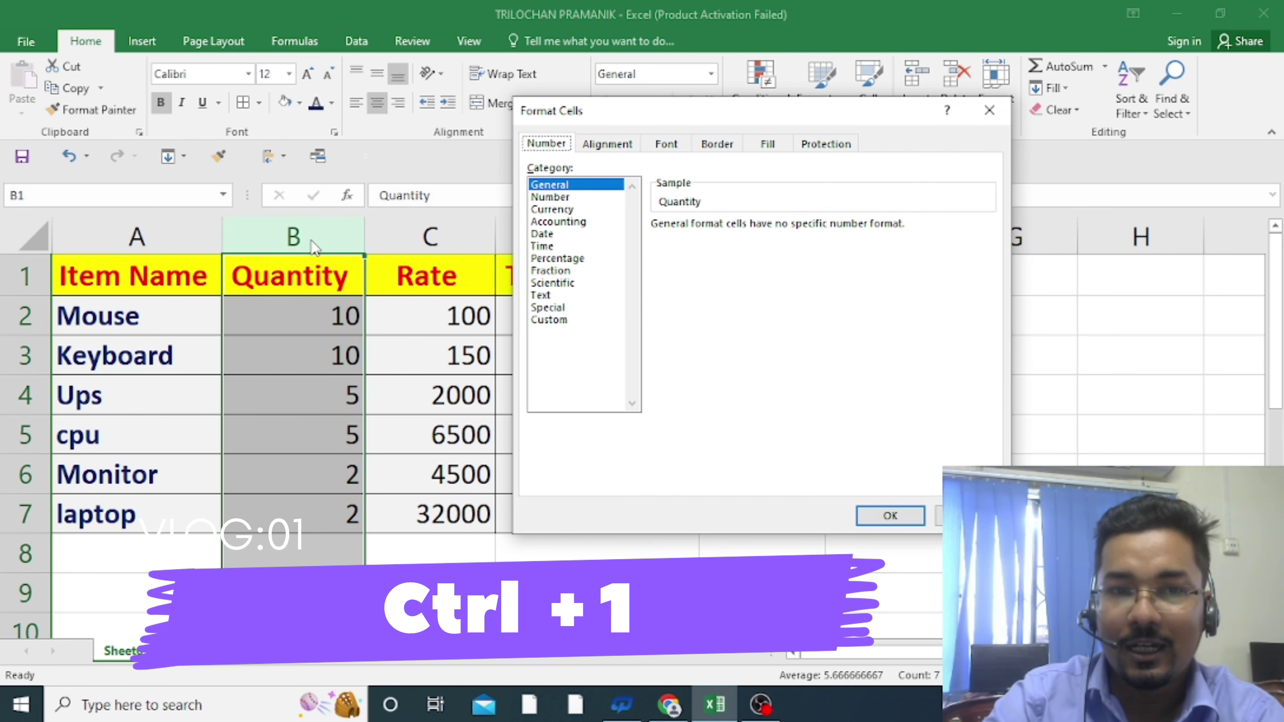
{"action": "left_click_drag", "start_coordinate": [733, 127], "coordinate": [717, 121]}
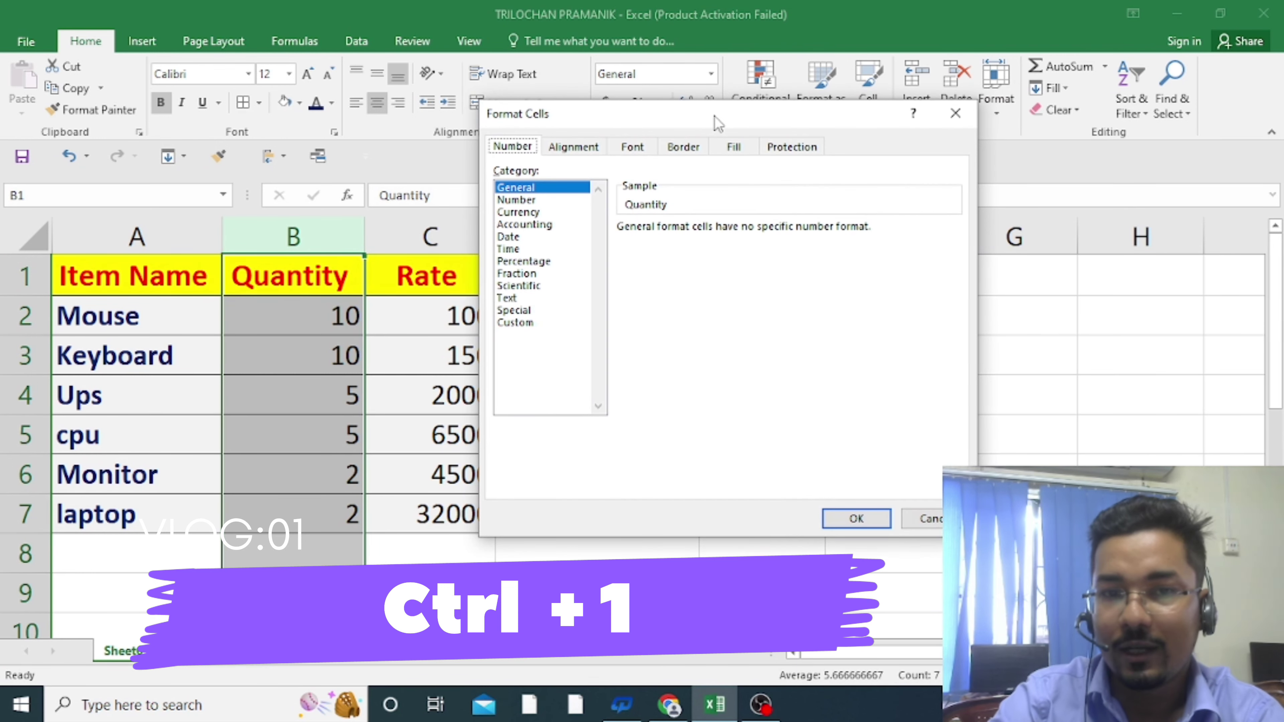
{"action": "left_click", "coordinate": [525, 324]}
{"action": "left_click", "coordinate": [696, 240]}
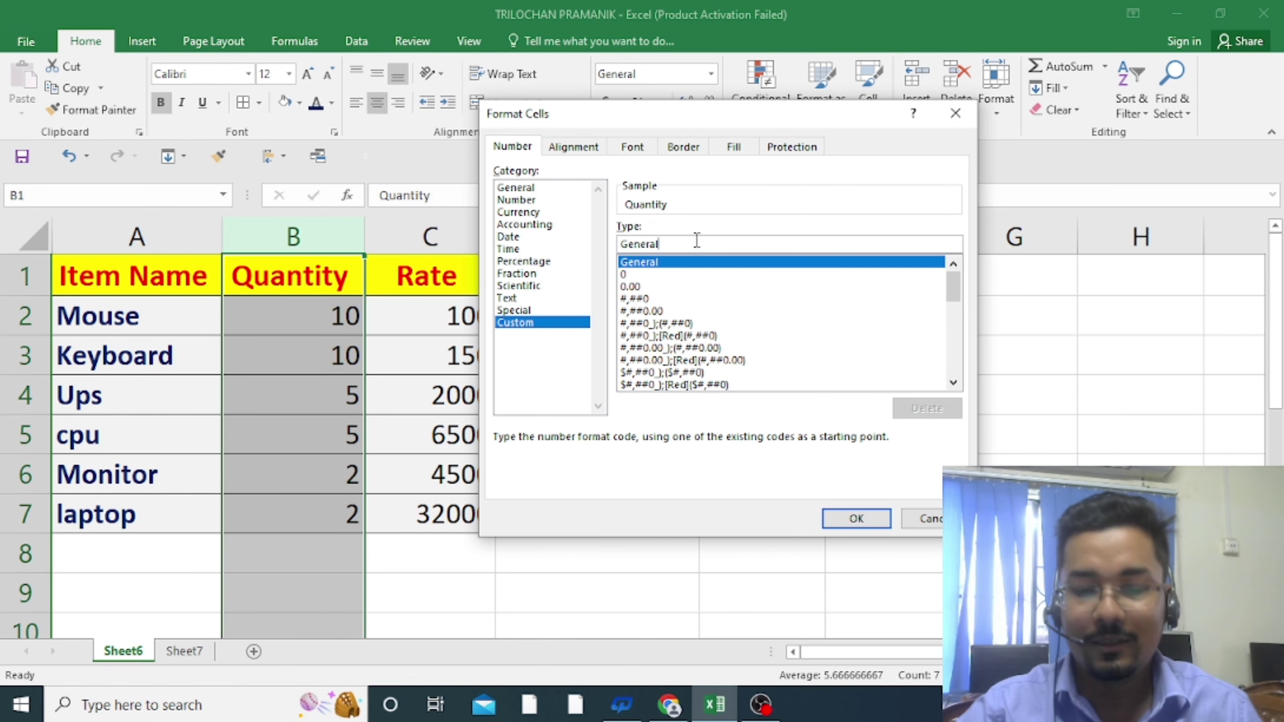
{"action": "key", "text": "BackSpace"}
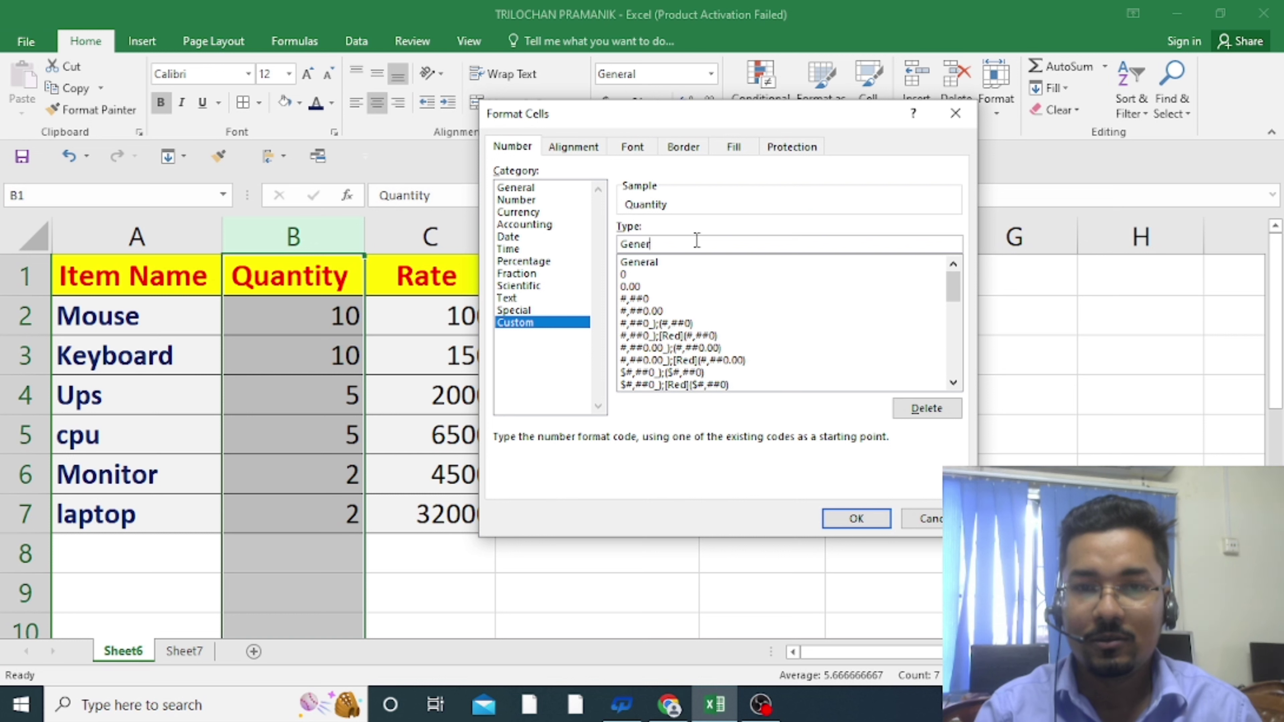
{"action": "key", "text": "BackSpace"}
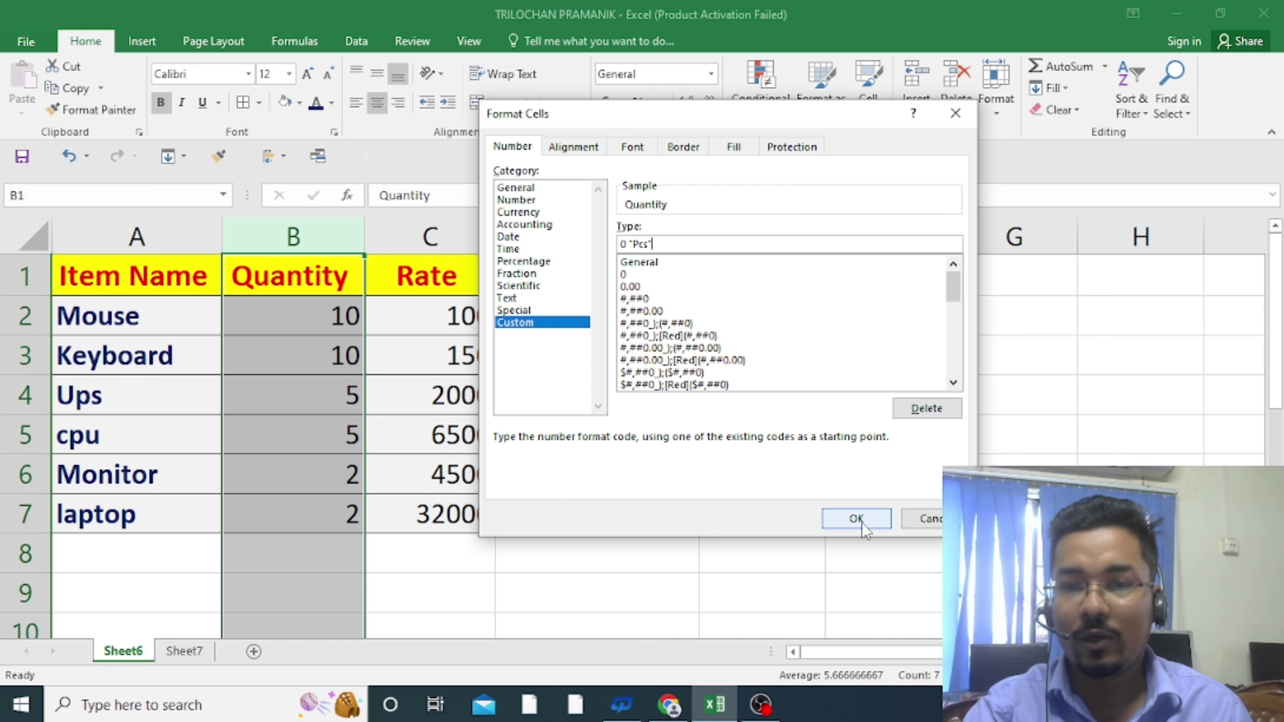
Apply the 0 "Pcs" format so B2:B7 read 10 Pcs, 5 Pcs, then go to Sheet7.
{"action": "left_click", "coordinate": [861, 521]}
{"action": "left_click", "coordinate": [800, 467]}
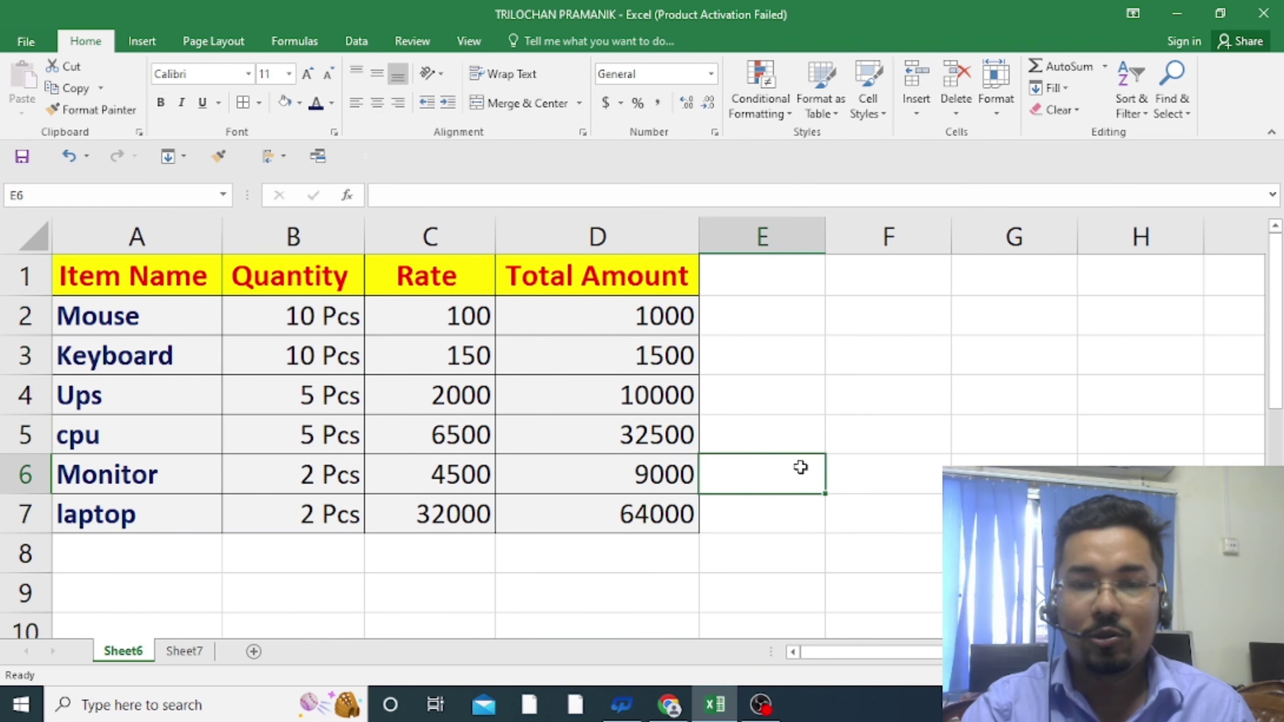
{"action": "left_click_drag", "start_coordinate": [328, 315], "coordinate": [324, 513]}
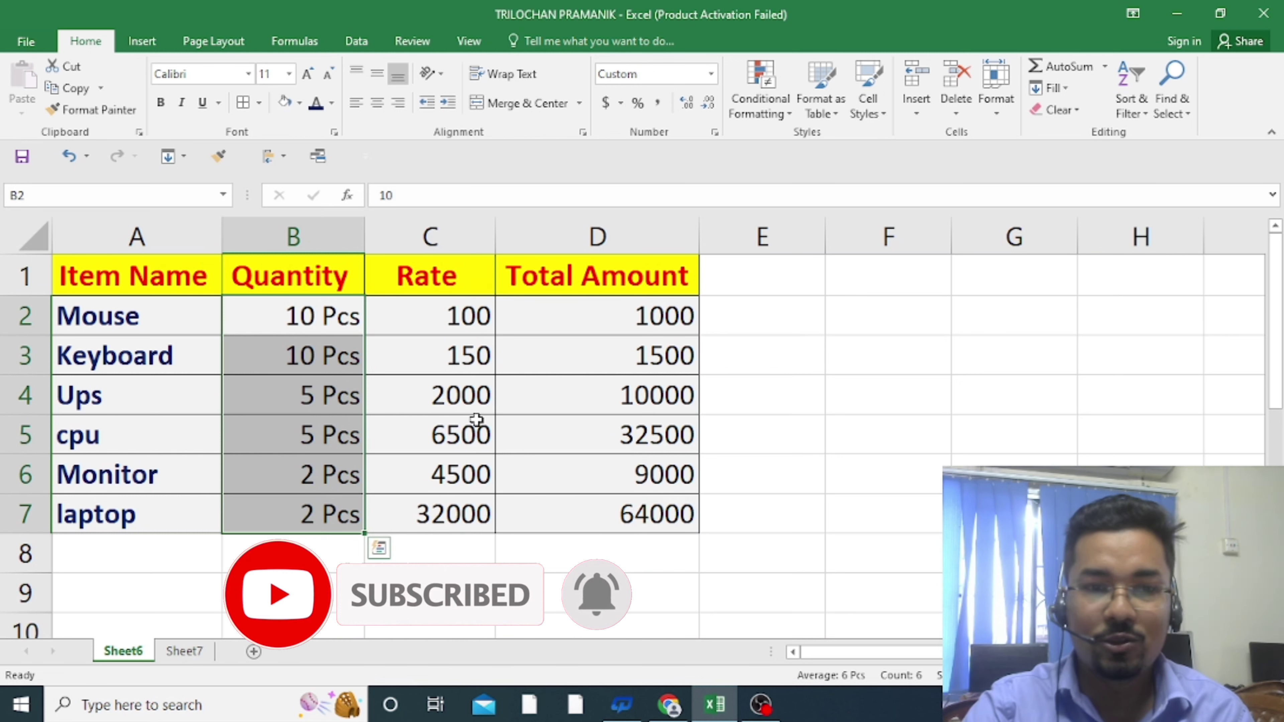
{"action": "left_click", "coordinate": [194, 657]}
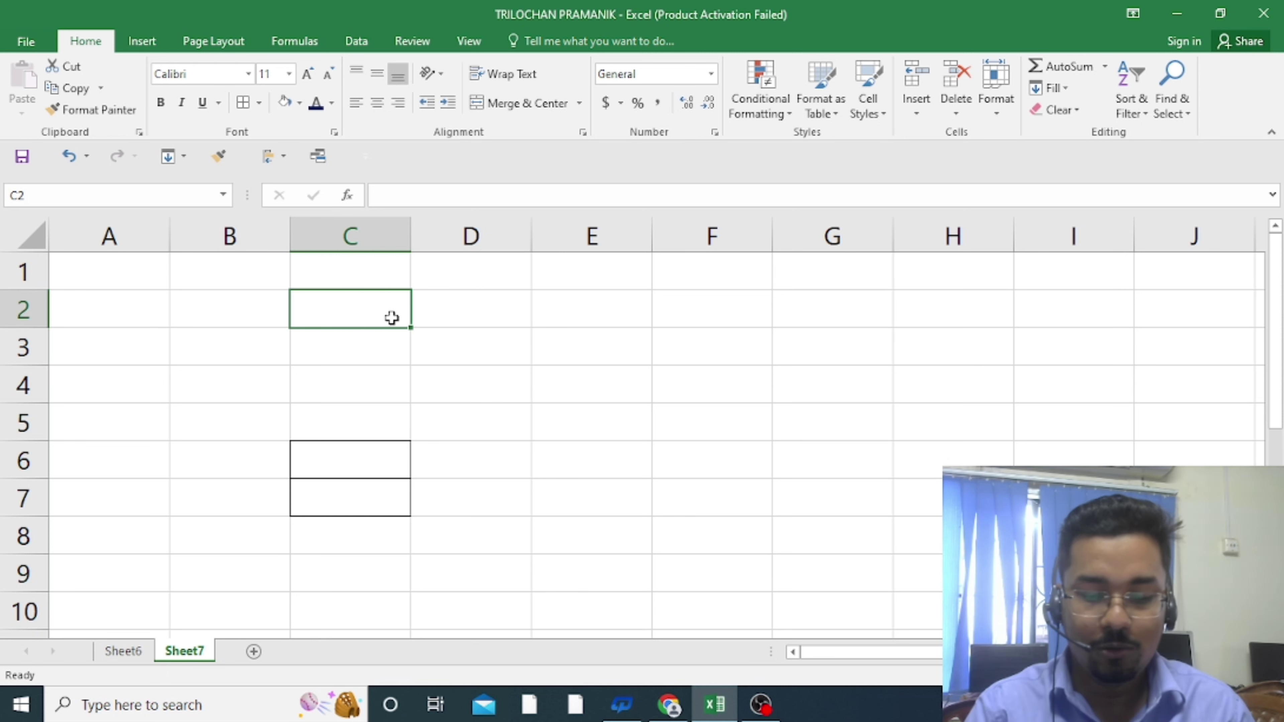
Enter the labels 'name :', 'name :' and 'age :' in C2:C4.
{"action": "type", "text": "n ame"}
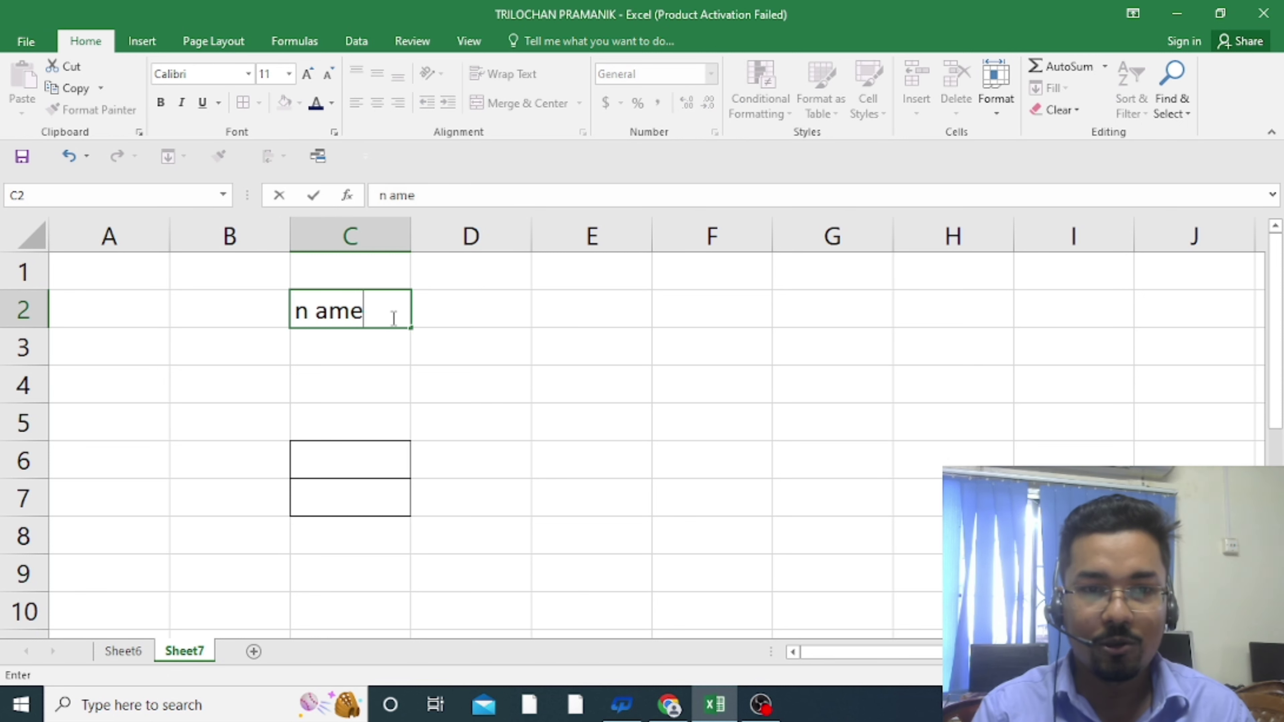
{"action": "key", "text": "BackSpace"}
{"action": "key", "text": "BackSpace"}
{"action": "key", "text": "BackSpace"}
{"action": "key", "text": "BackSpace"}
{"action": "type", "text": "ame"}
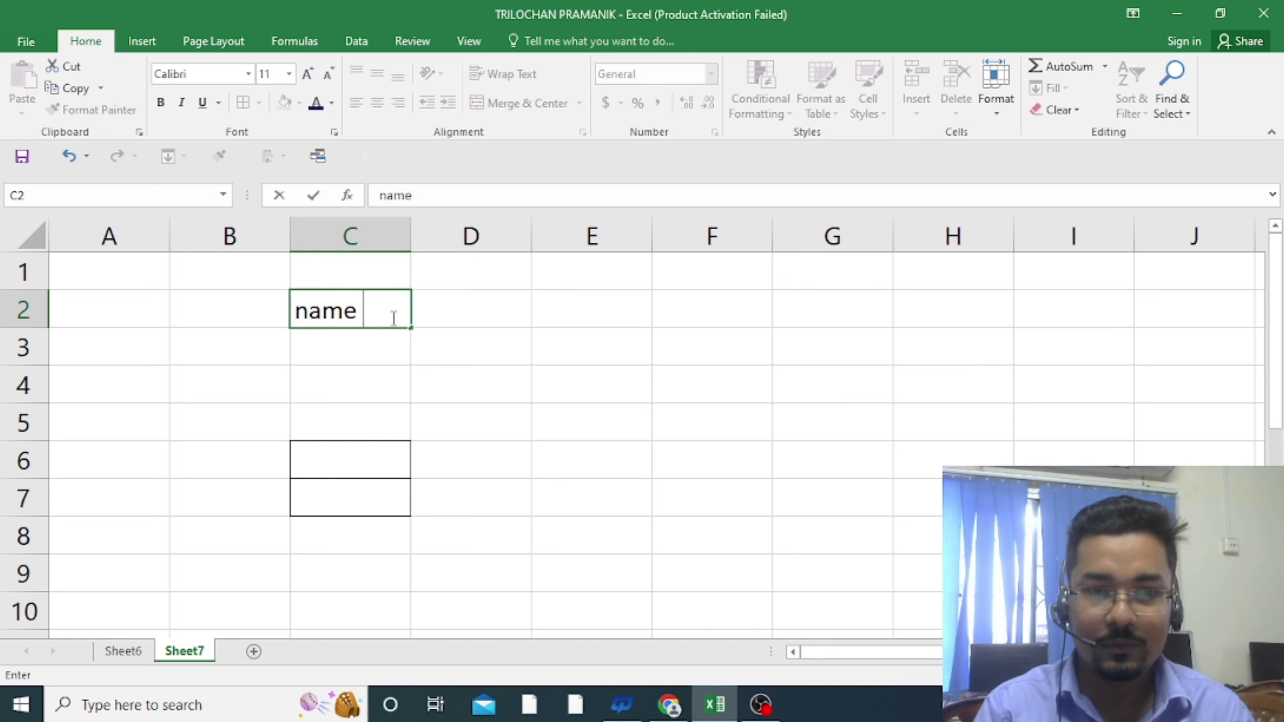
{"action": "key", "text": "Return"}
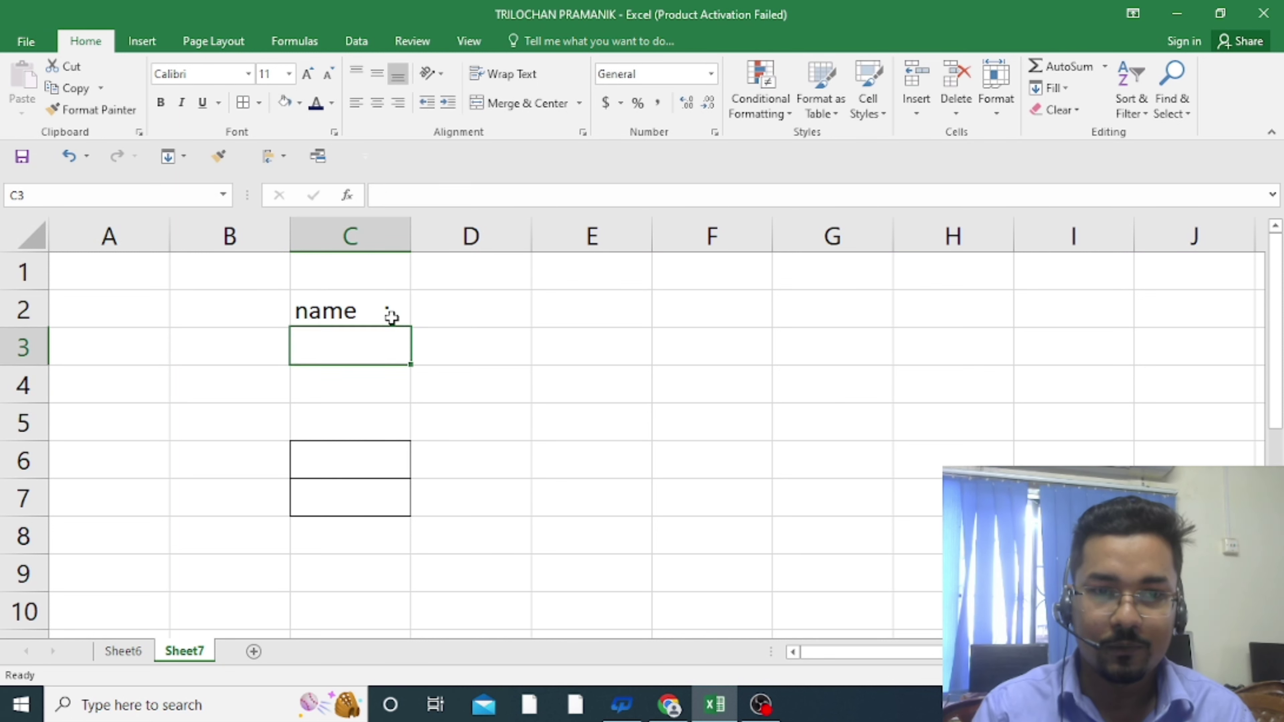
{"action": "type", "text": "name   :"}
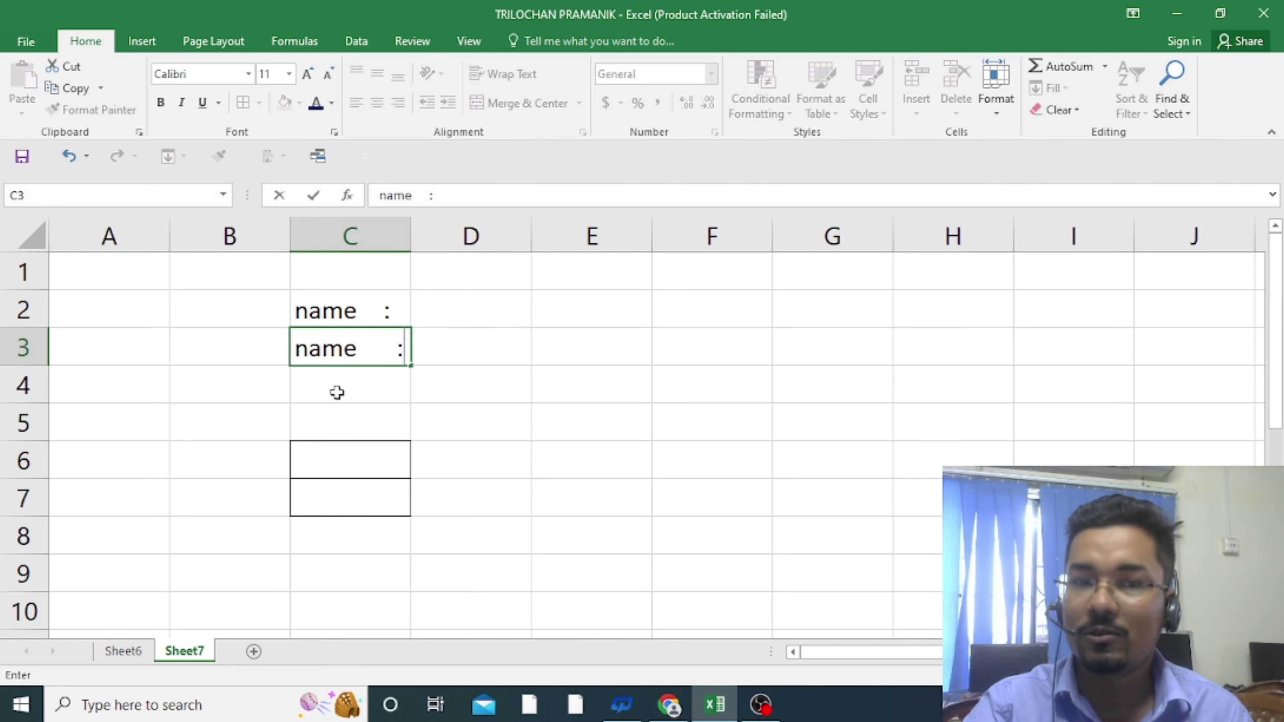
{"action": "key", "text": "Return"}
{"action": "type", "text": "age"}
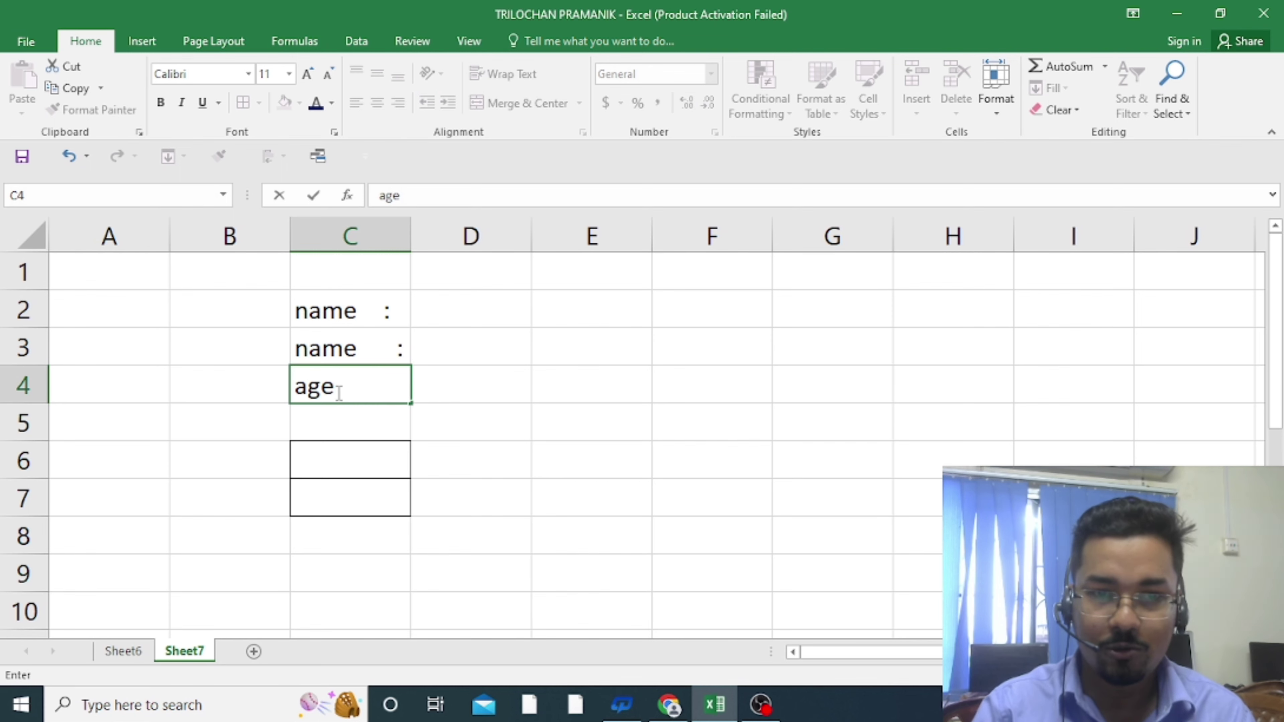
{"action": "type", "text": "        :"}
{"action": "key", "text": "Return"}
Fill the bordered cells C6:C7 with 'name' and 'age'.
{"action": "left_click", "coordinate": [465, 419]}
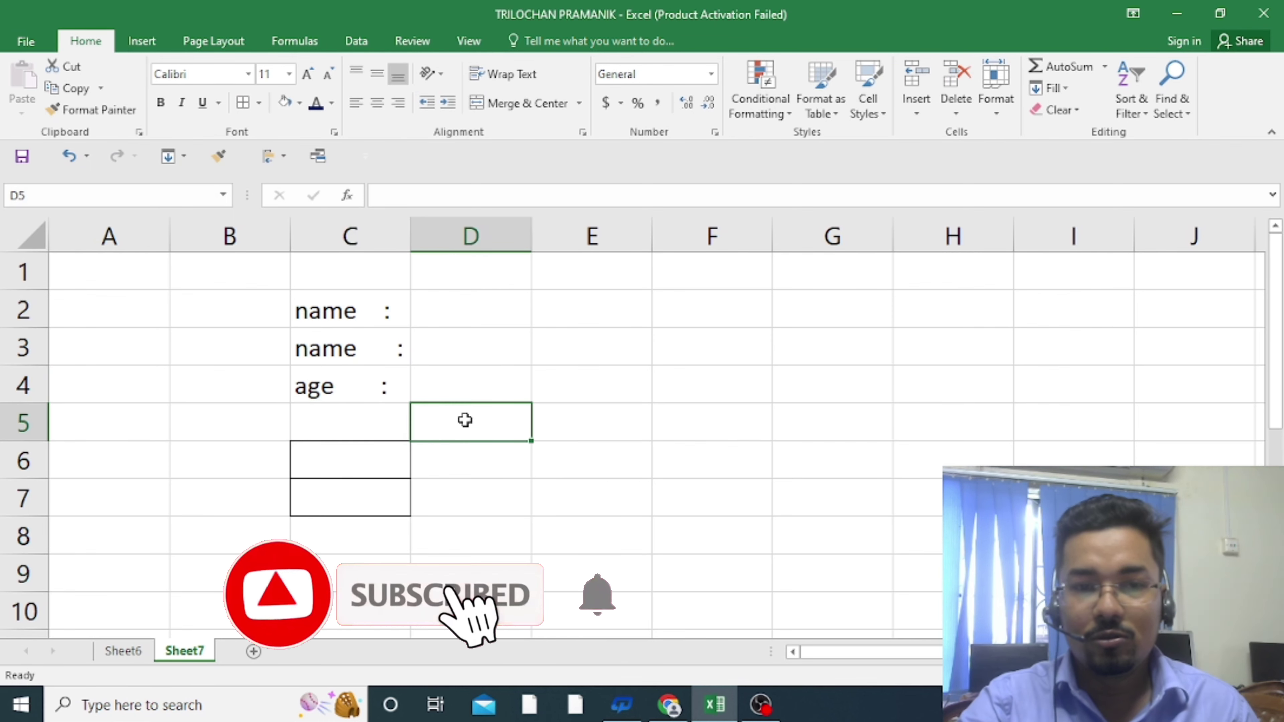
{"action": "left_click", "coordinate": [386, 457]}
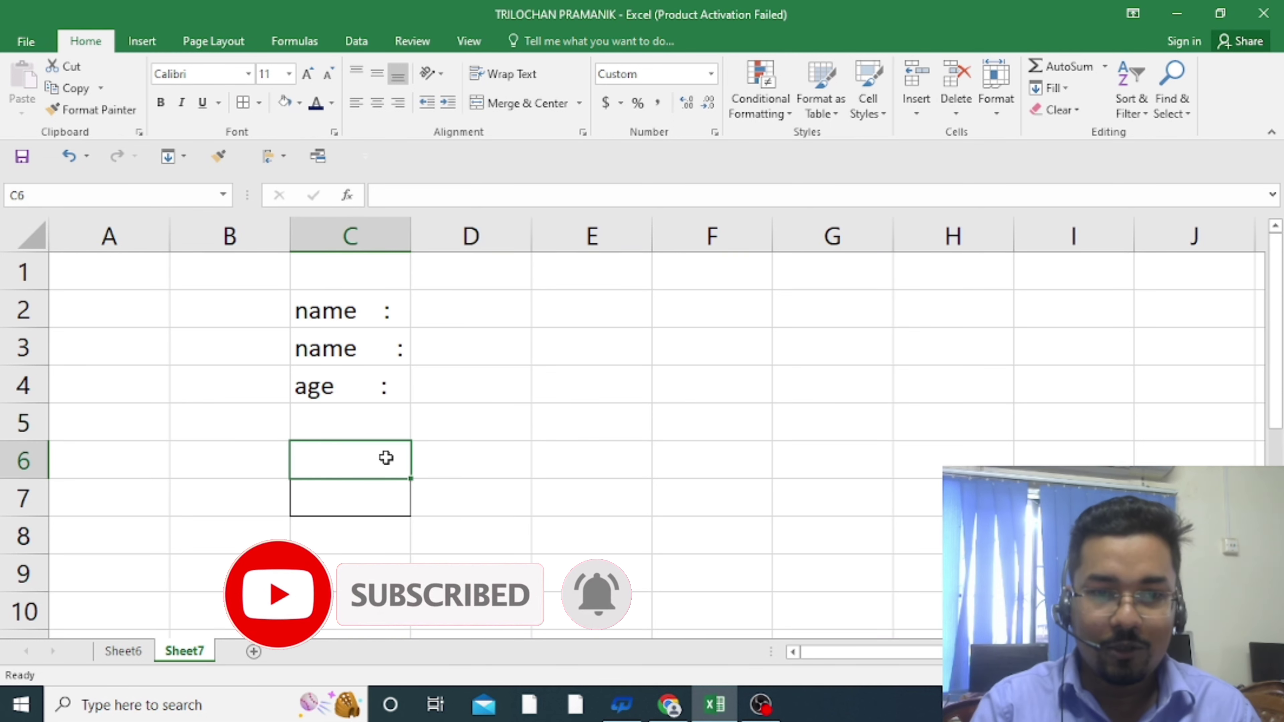
{"action": "left_click_drag", "start_coordinate": [386, 456], "coordinate": [381, 493]}
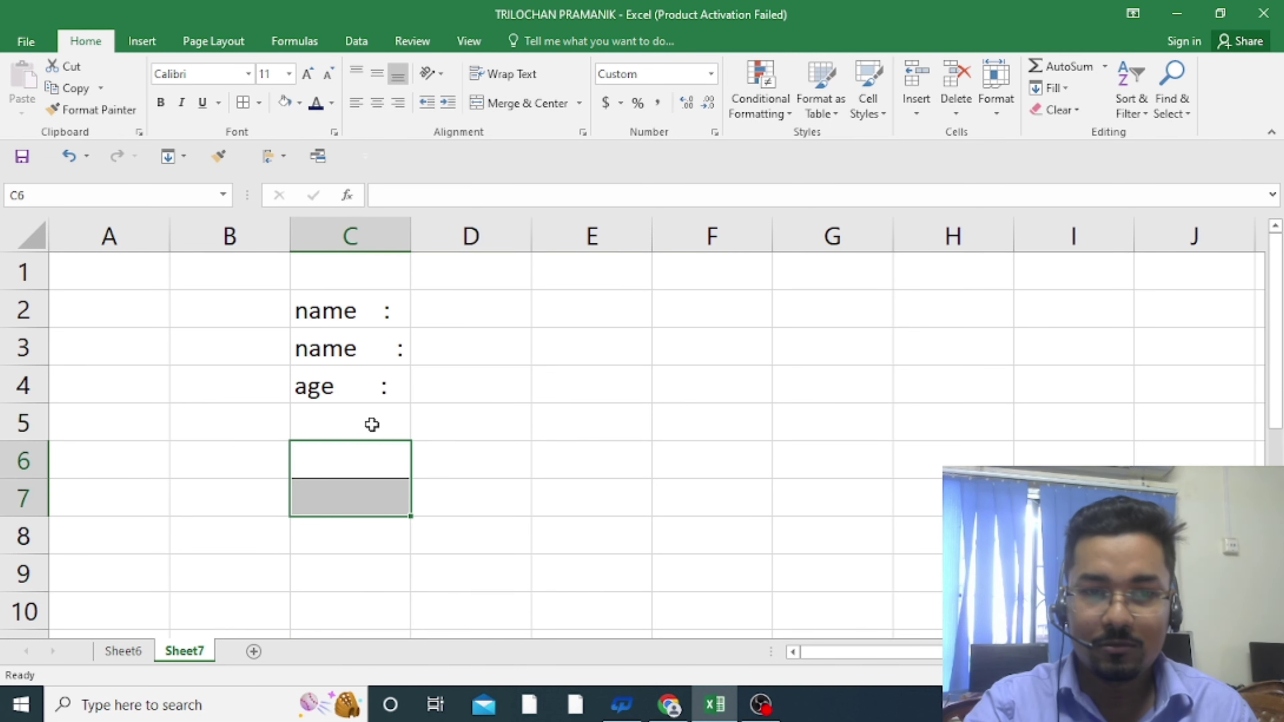
{"action": "type", "text": "name"}
{"action": "key", "text": "Return"}
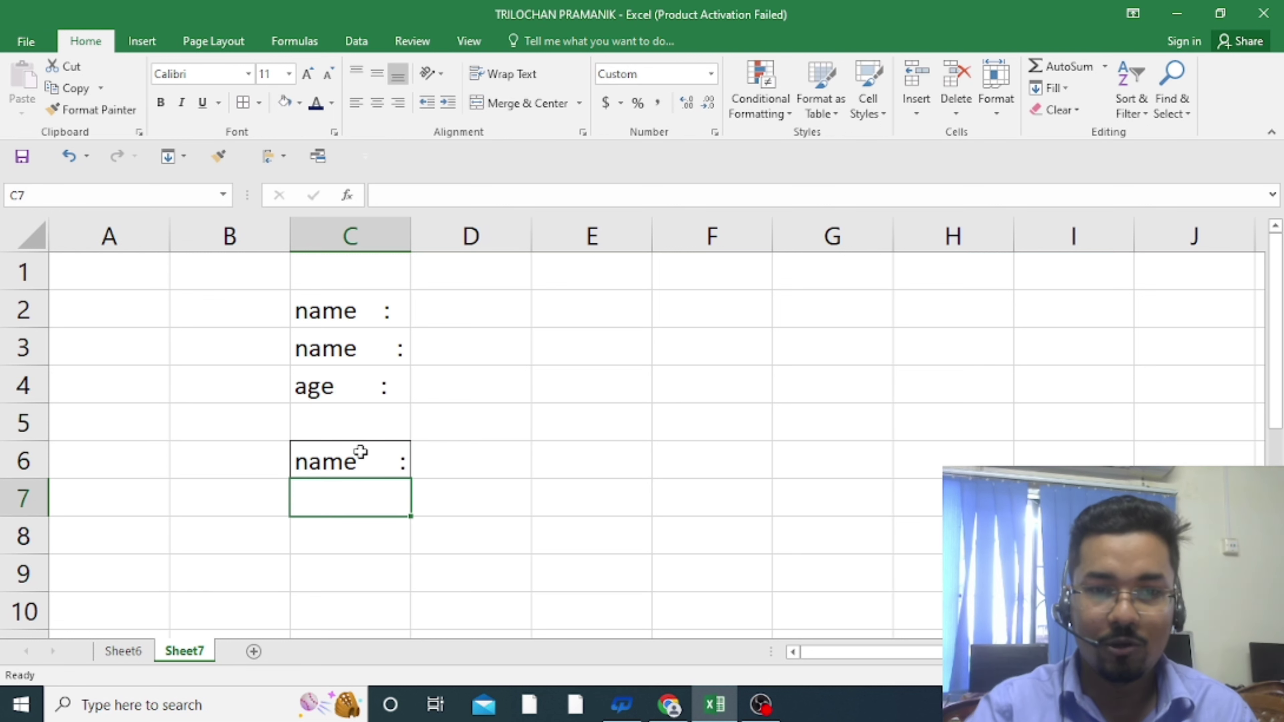
{"action": "type", "text": "age"}
{"action": "key", "text": "Return"}
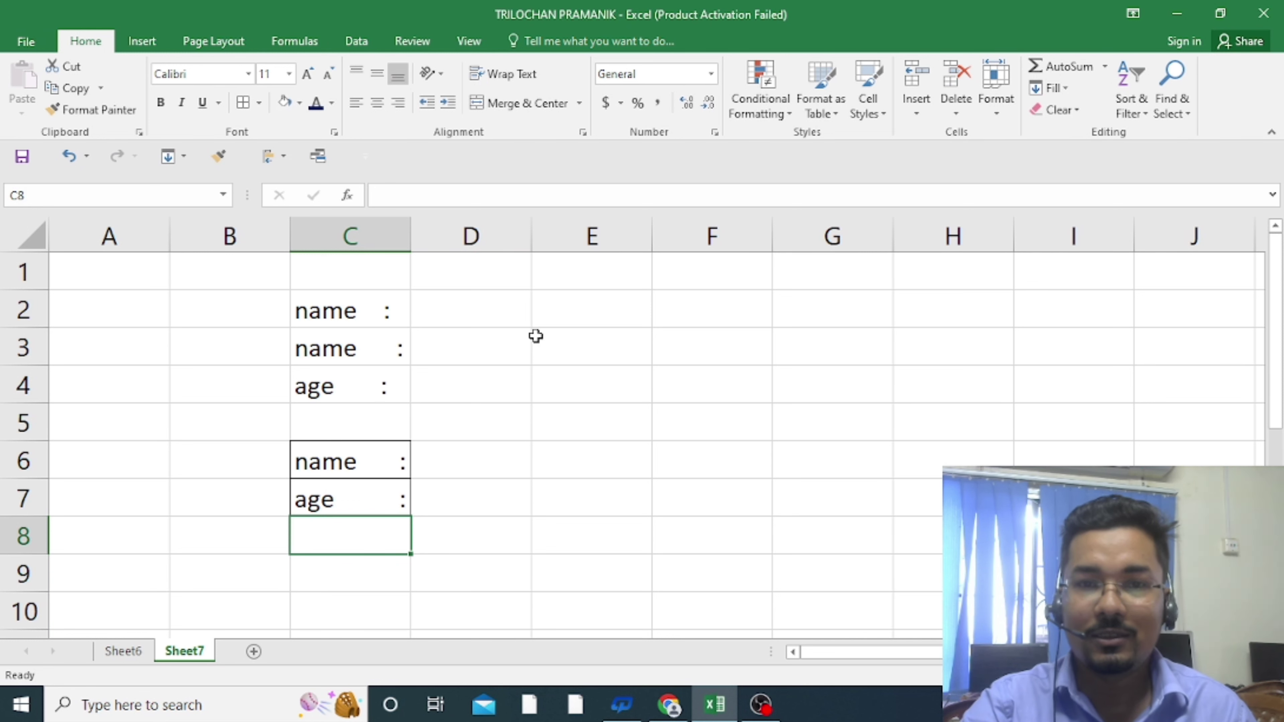
{"action": "left_click", "coordinate": [477, 233]}
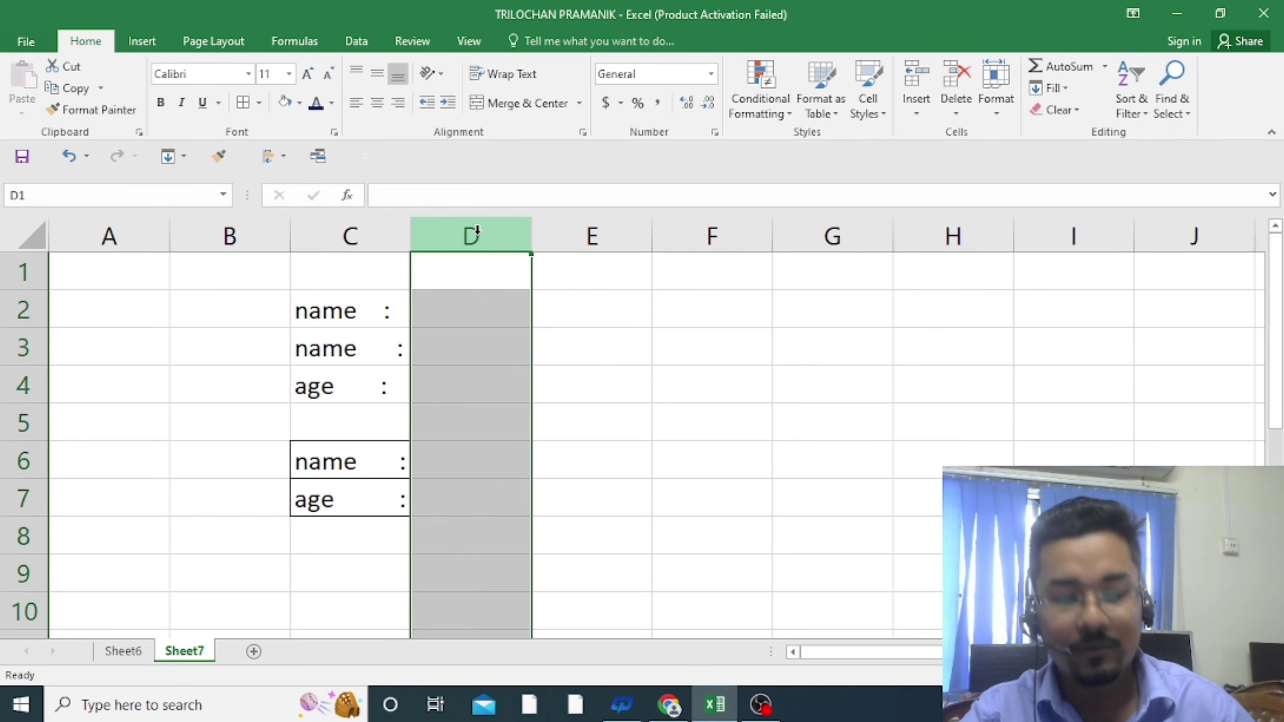
Replace column D's General format with a Custom code beginning @ * ".
{"action": "key", "text": "ctrl+1"}
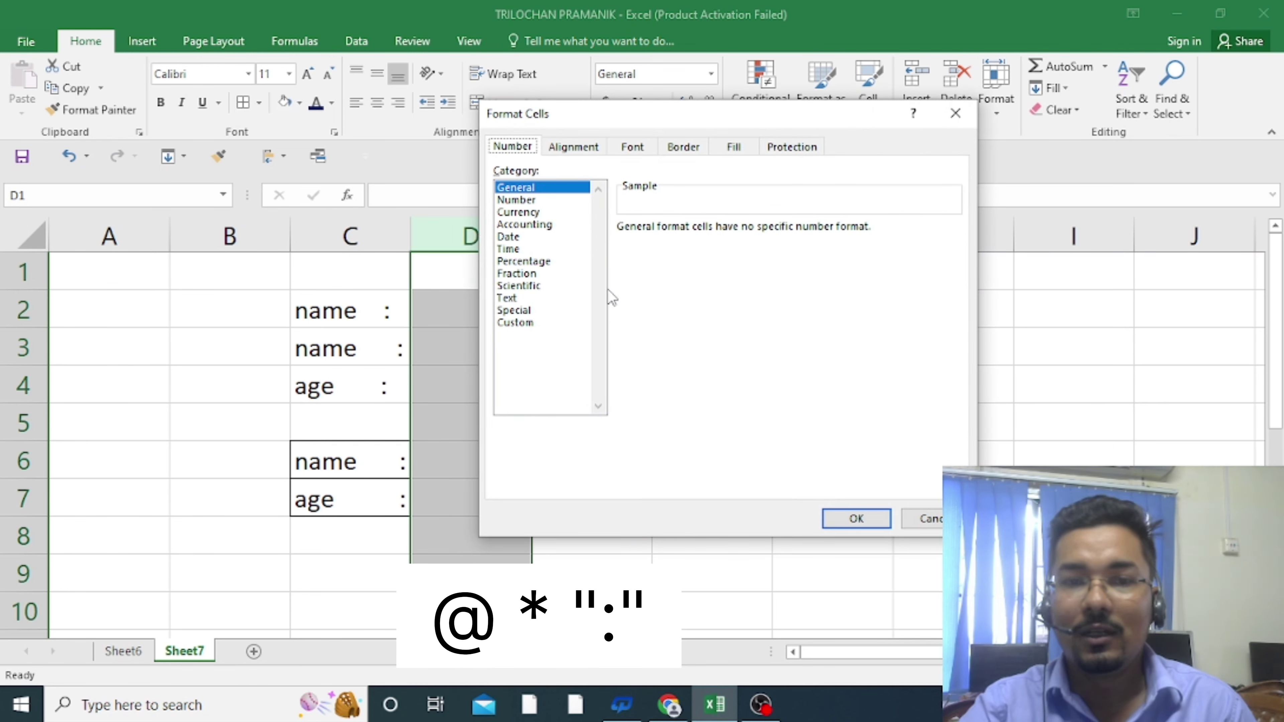
{"action": "left_click", "coordinate": [531, 322]}
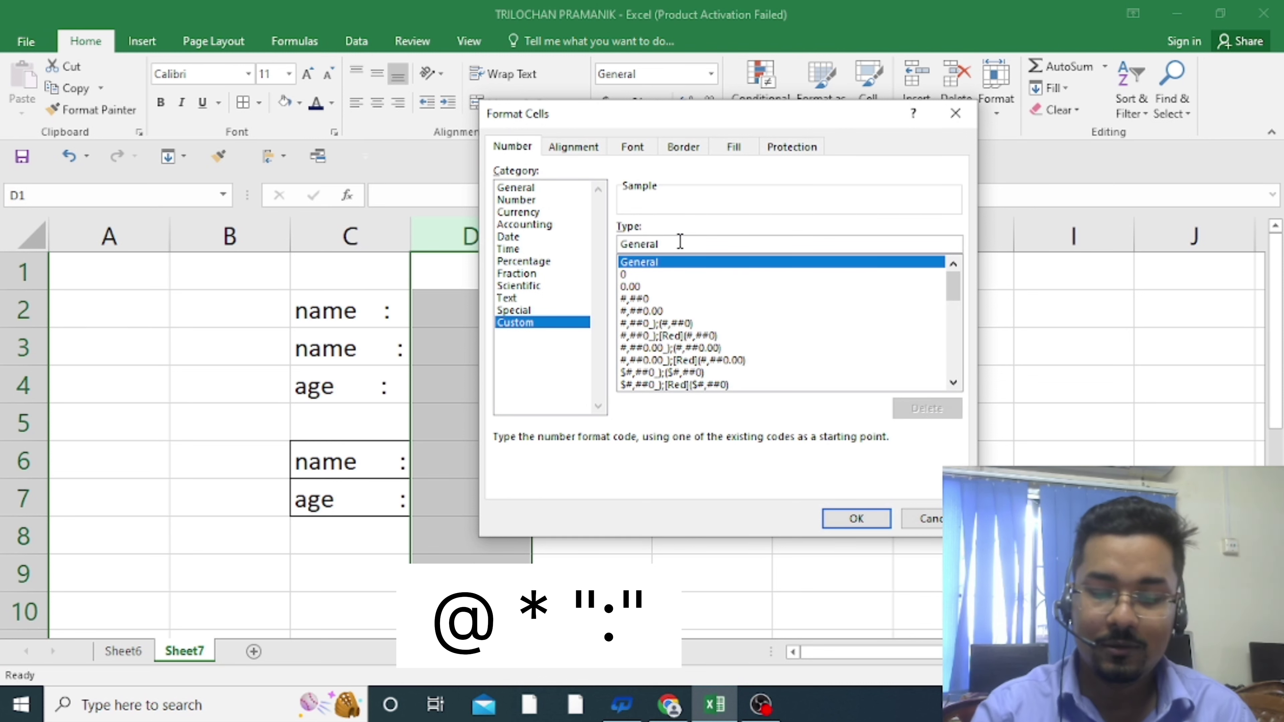
{"action": "key", "text": "BackSpace"}
{"action": "key", "text": "BackSpace"}
{"action": "key", "text": "BackSpace"}
{"action": "key", "text": "BackSpace"}
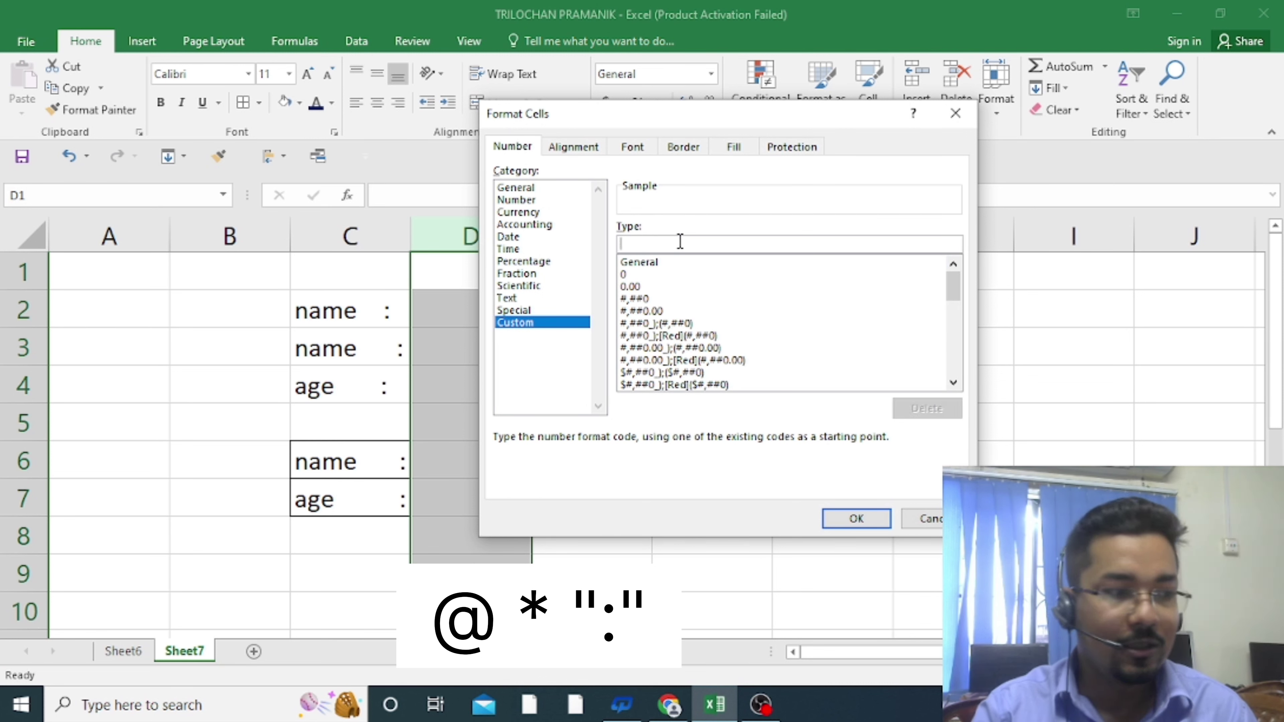
{"action": "type", "text": "@"}
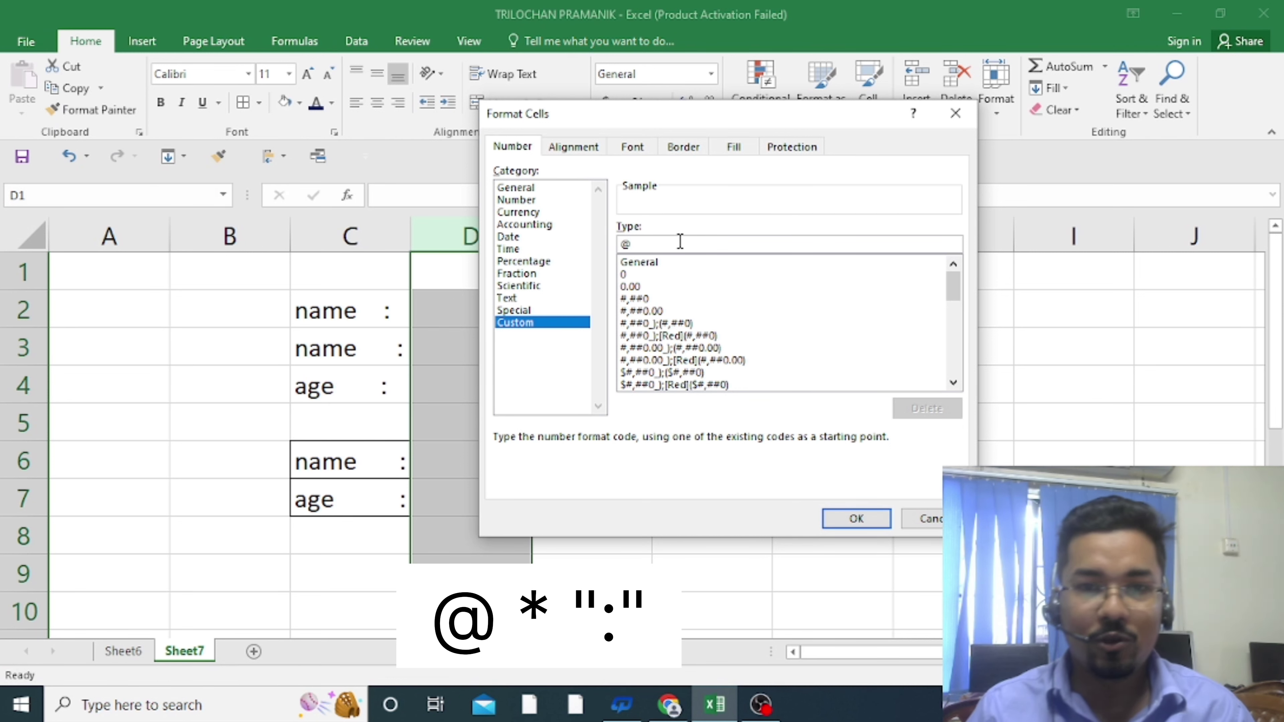
{"action": "type", "text": " * "}
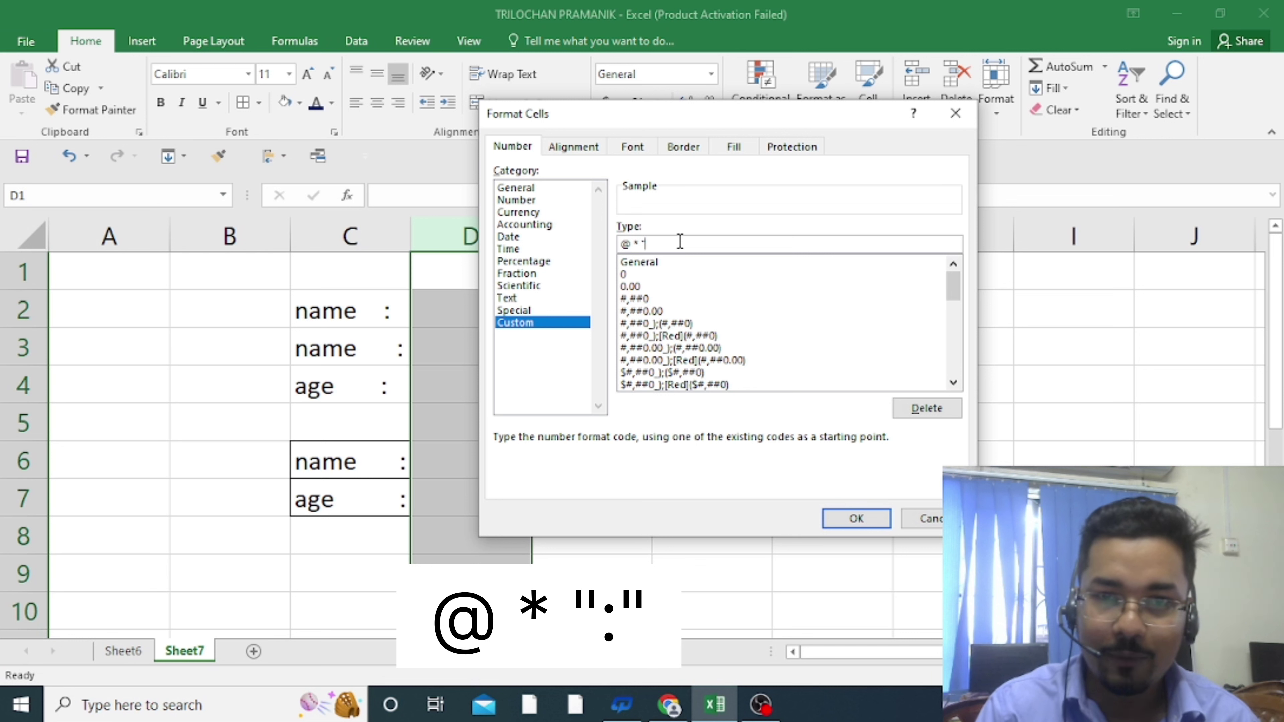
{"action": "type", "text": "\""}
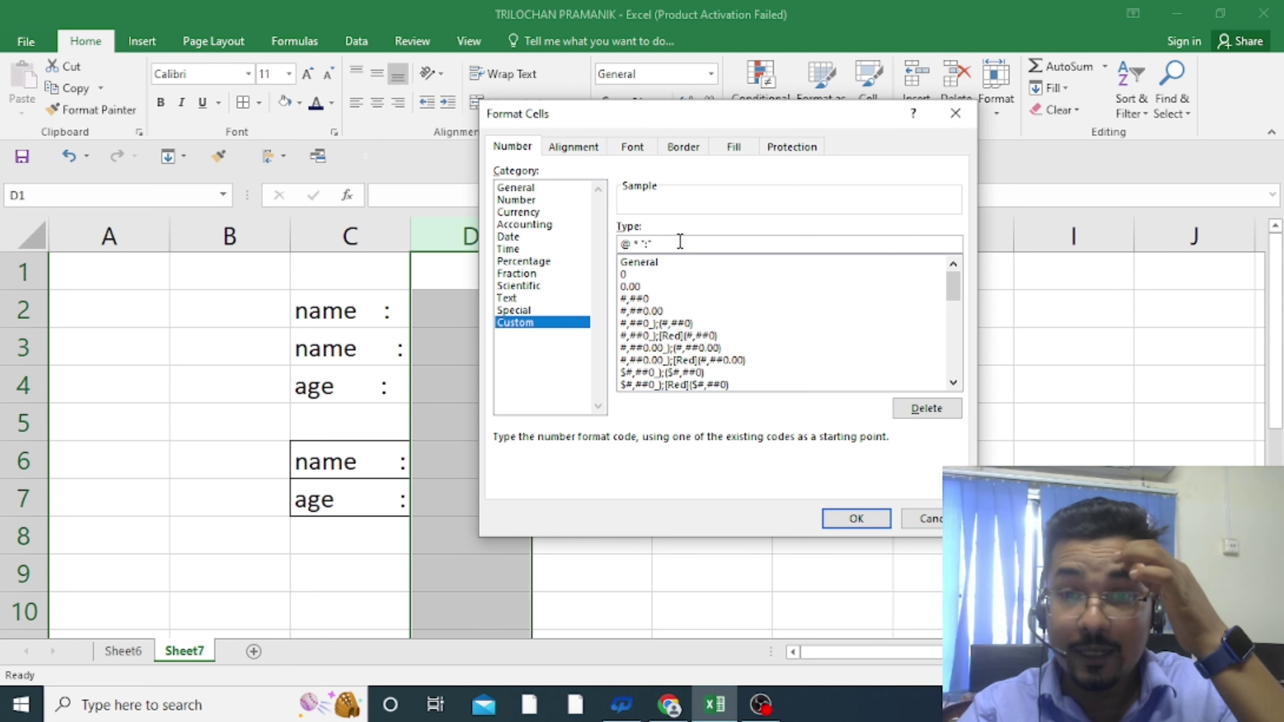
Apply the @*":" format to column D and enter 'name', 'age', 'add' in D1:D3.
{"action": "left_click", "coordinate": [858, 519]}
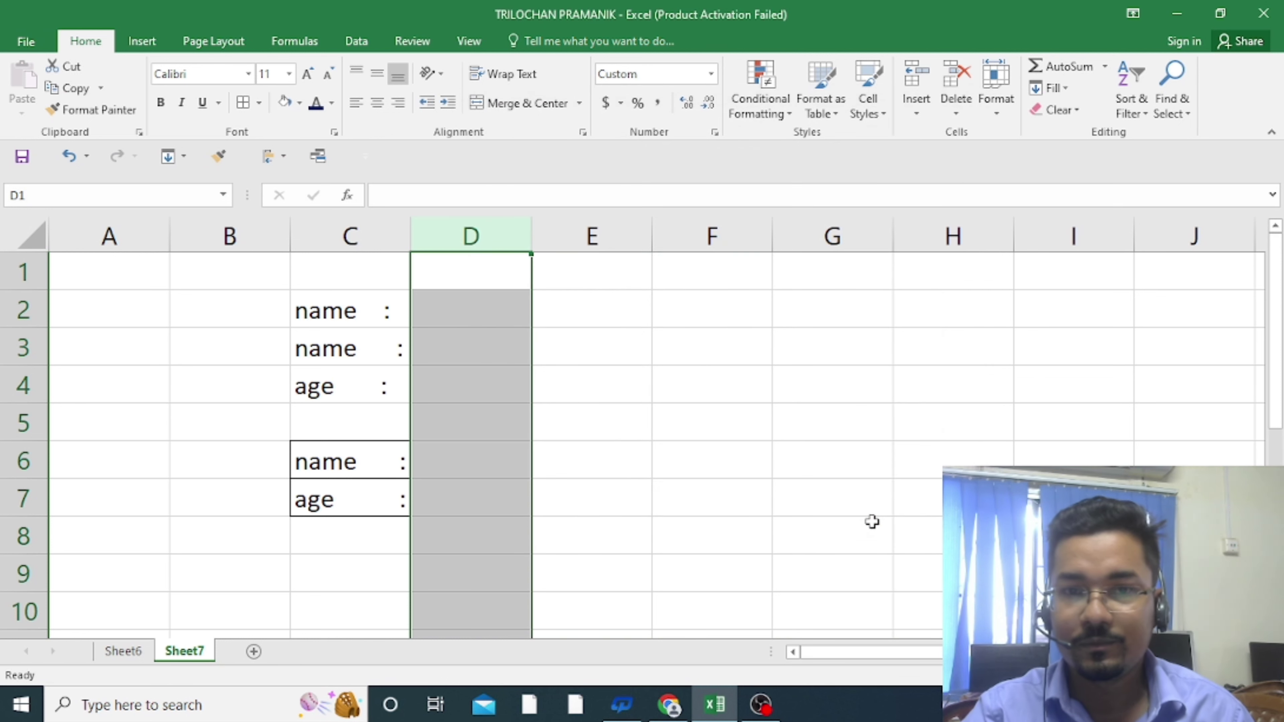
{"action": "left_click", "coordinate": [505, 285]}
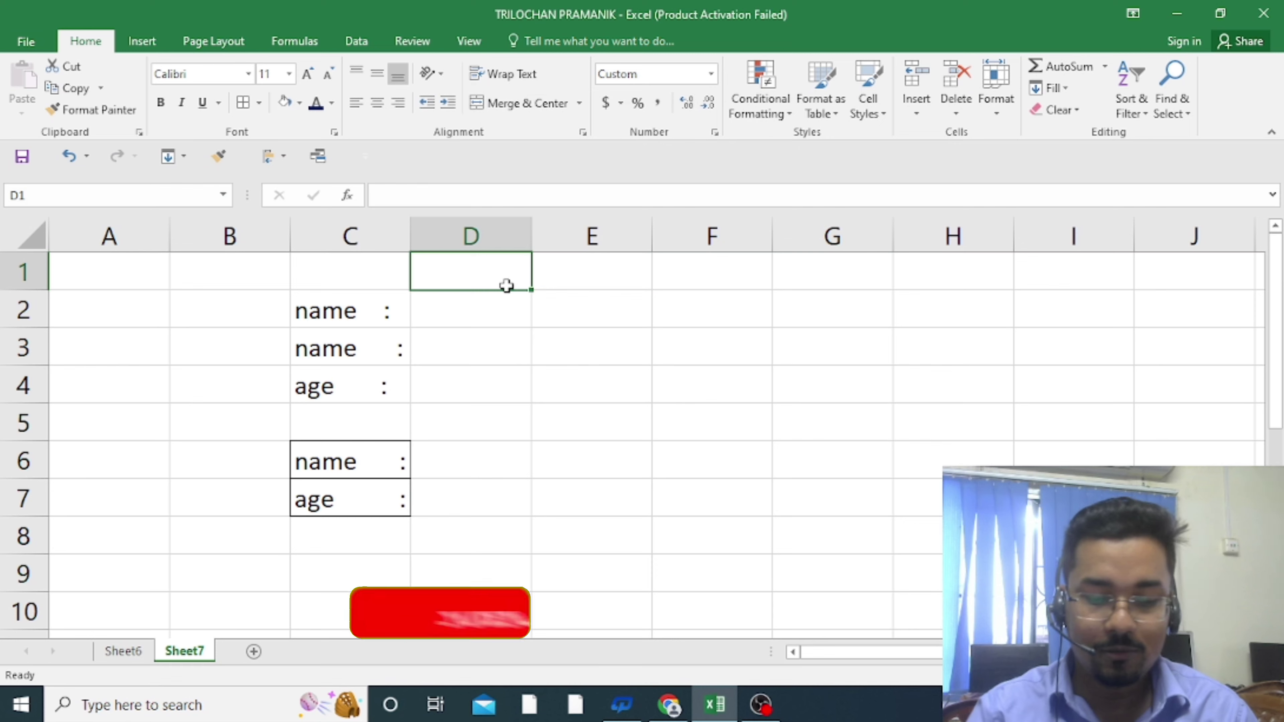
{"action": "type", "text": "name"}
{"action": "key", "text": "Return"}
{"action": "type", "text": "age"}
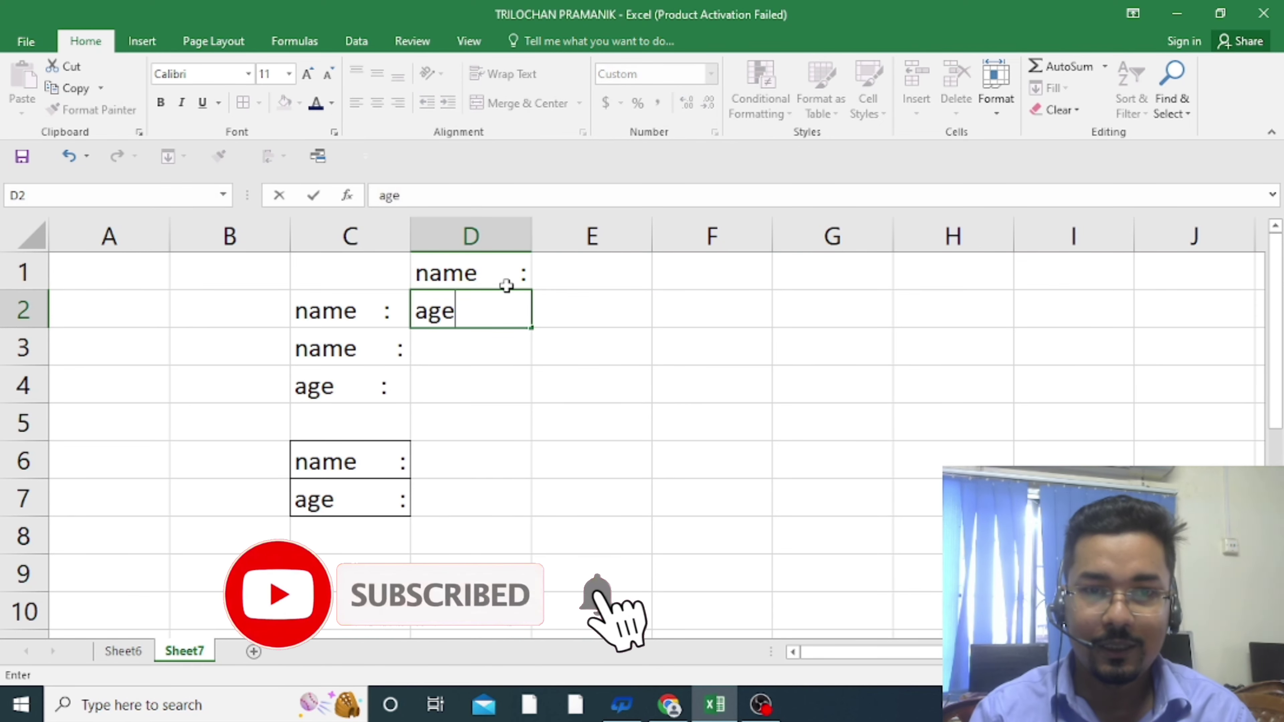
{"action": "key", "text": "Return"}
{"action": "type", "text": "add"}
{"action": "key", "text": "Return"}
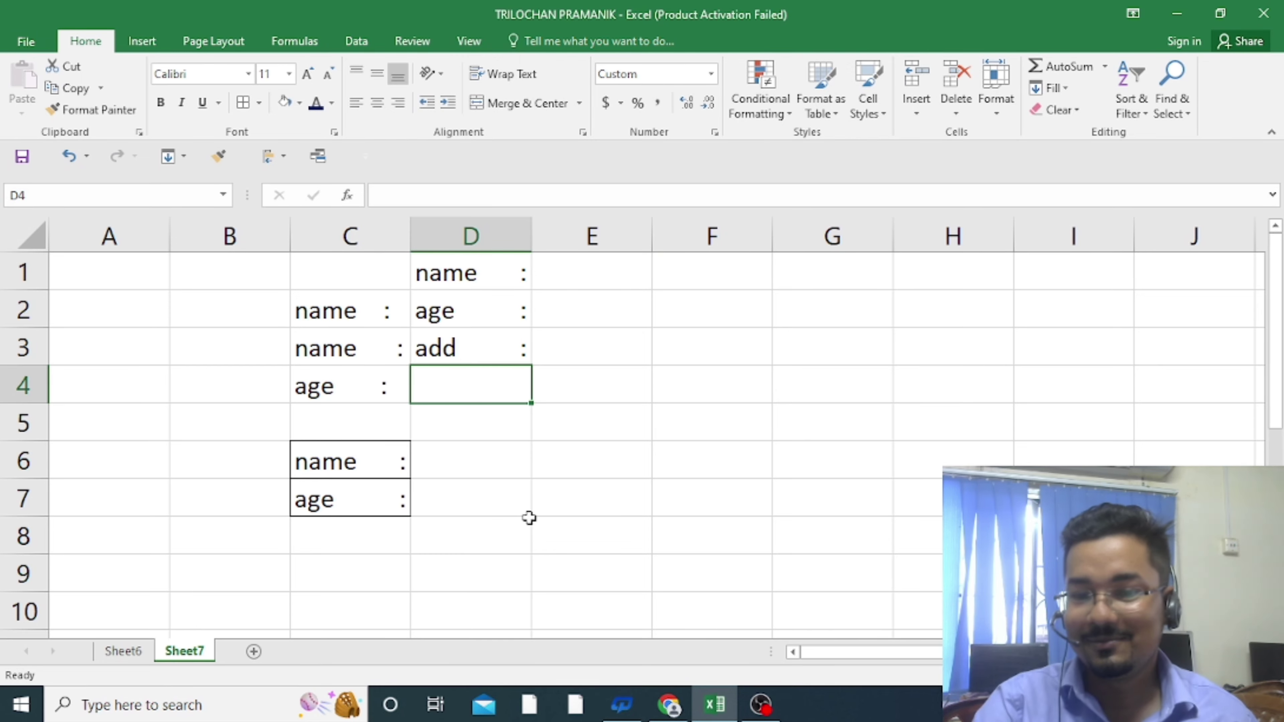
{"action": "left_click", "coordinate": [762, 705]}
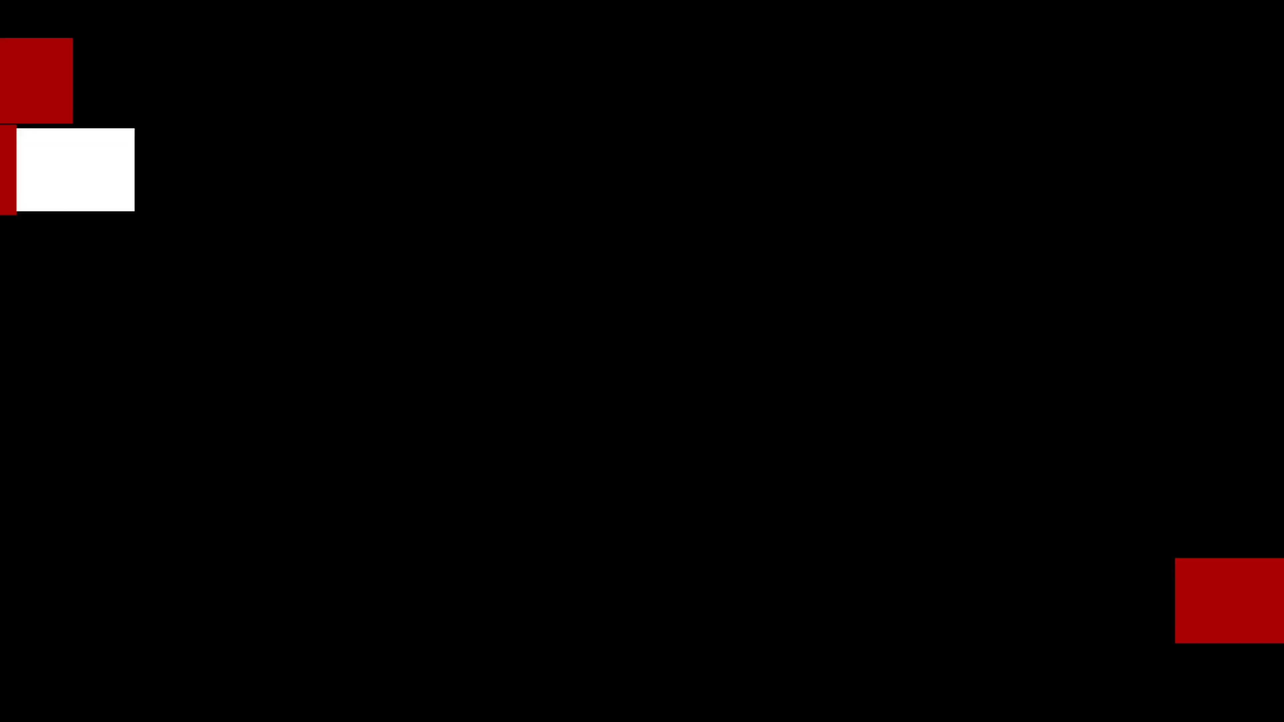